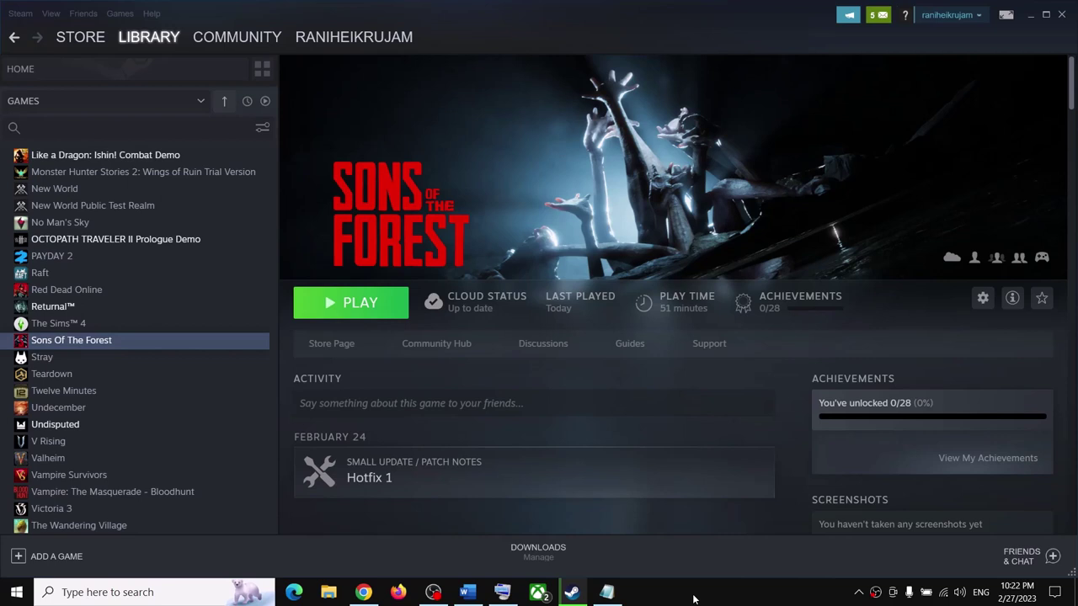
# - Switch to the Word notes and highlight the tips about trying a different external speaker or headphone and changing the sample rate
pyautogui.click(468, 592)
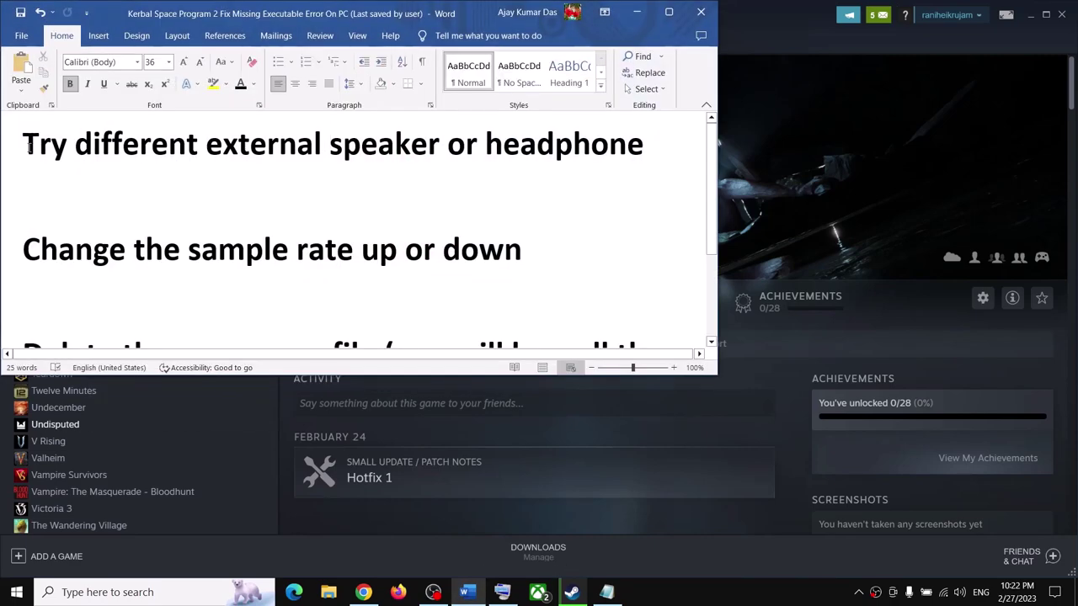
pyautogui.moveTo(18, 149); pyautogui.dragTo(577, 148)
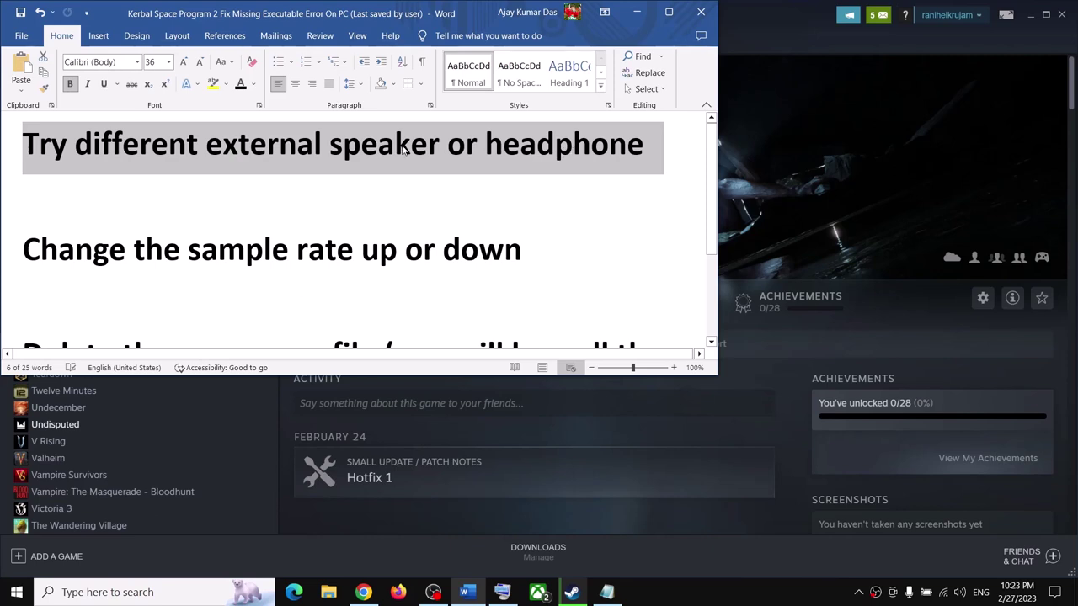
pyautogui.click(267, 166)
pyautogui.tripleClick(301, 151)
pyautogui.moveTo(44, 245); pyautogui.dragTo(476, 252)
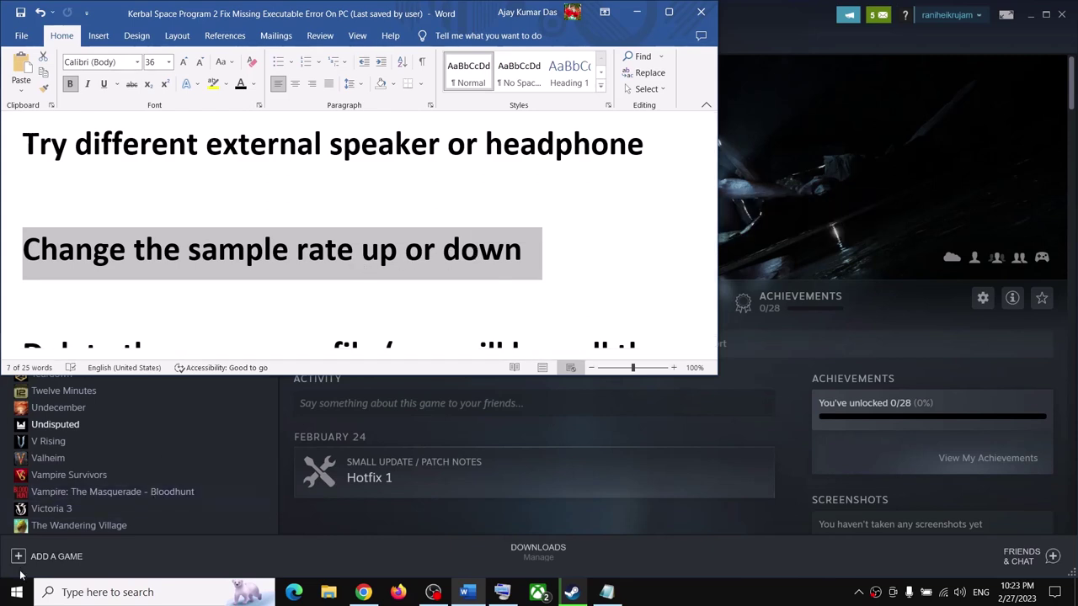
# - Open Control Panel and go to the Sound settings under Hardware and Sound
pyautogui.click(128, 592)
pyautogui.write('cotro')
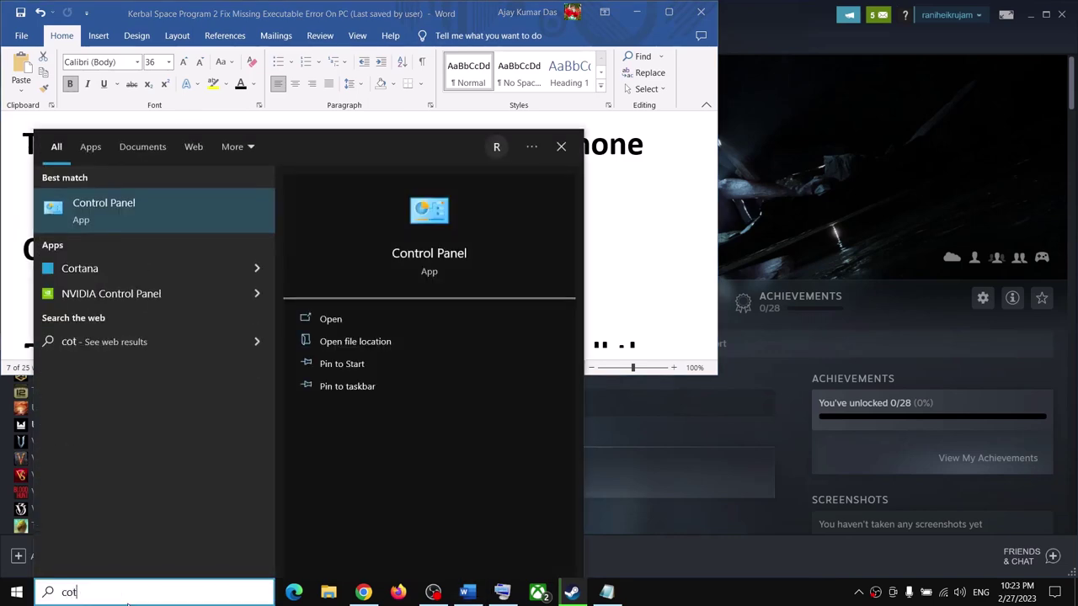
pyautogui.press('Return')
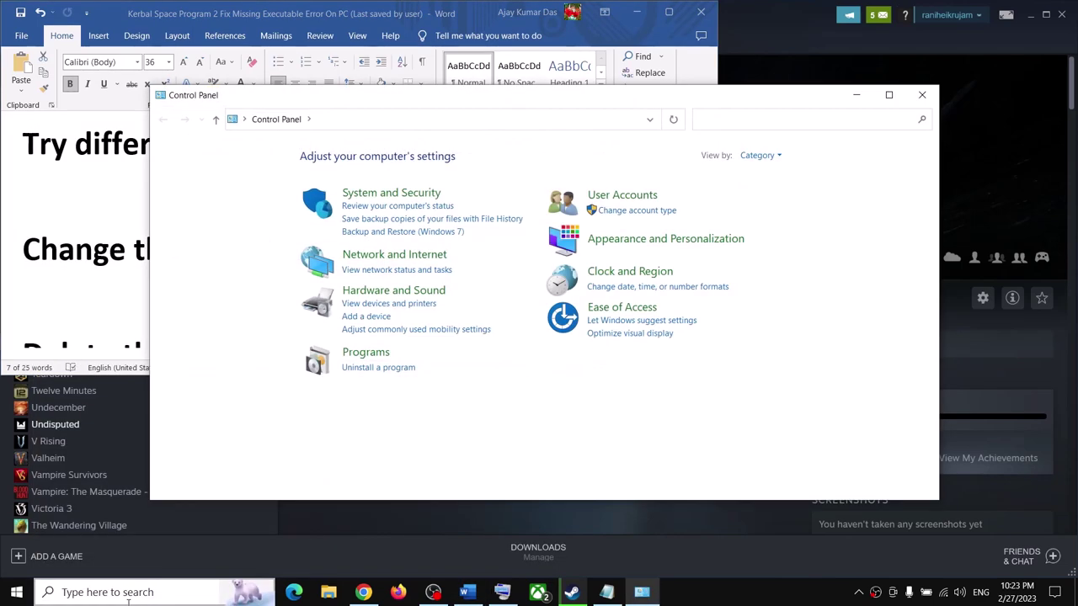
pyautogui.click(439, 290)
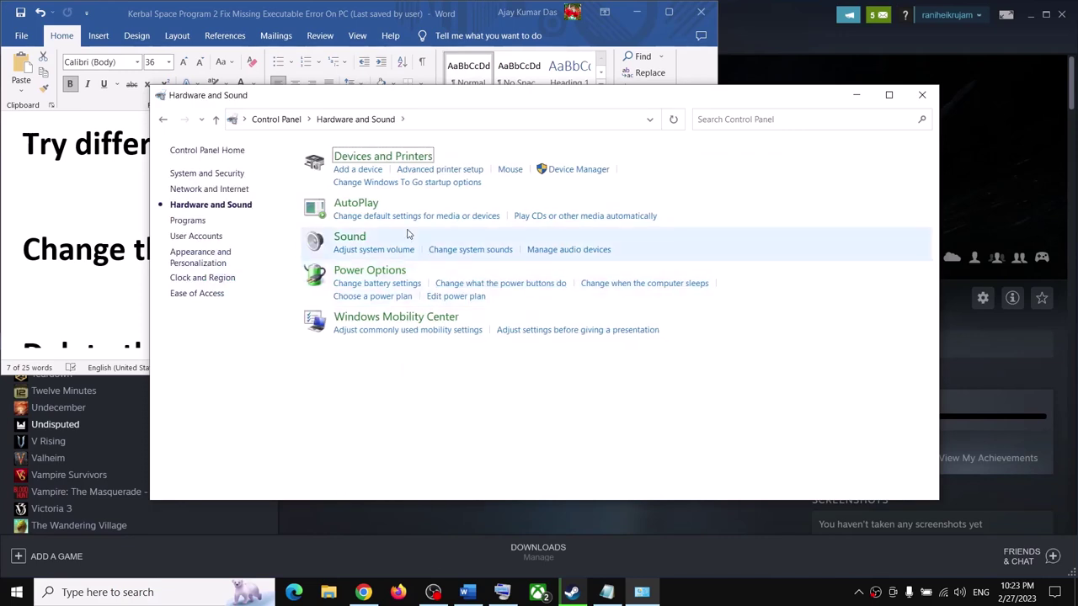
pyautogui.click(364, 239)
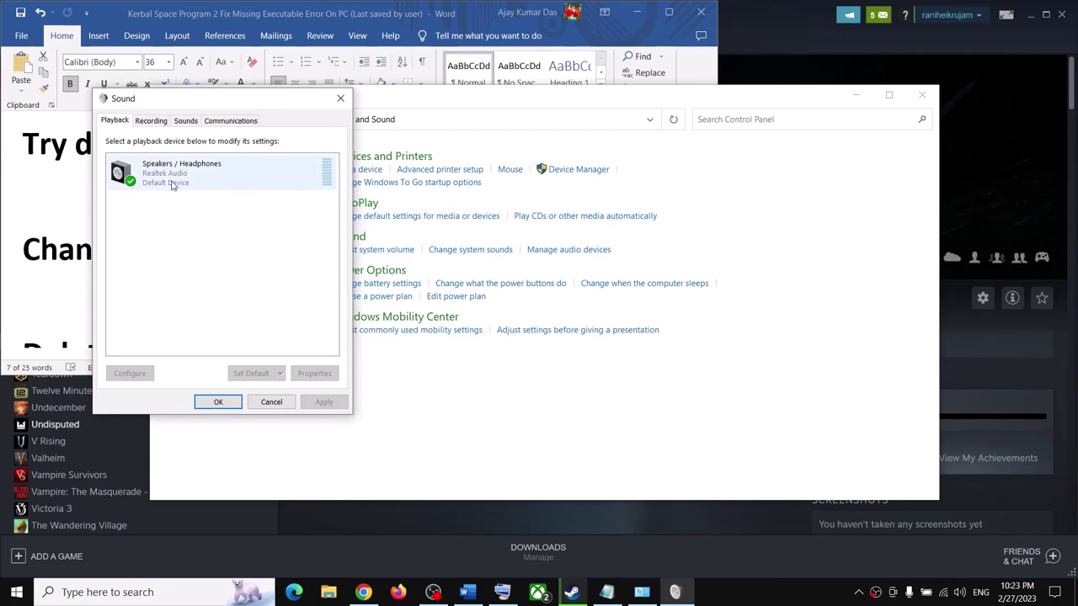
# - Open the Speakers / Headphones playback device's properties and show its advanced settings
pyautogui.click(172, 184)
pyautogui.rightClick(172, 183)
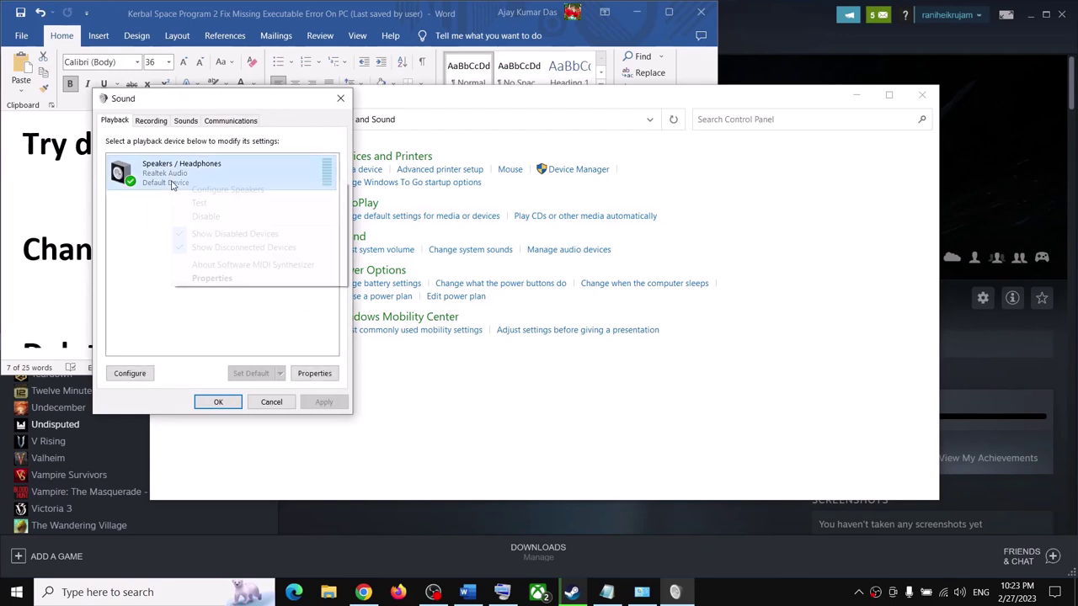
pyautogui.click(213, 279)
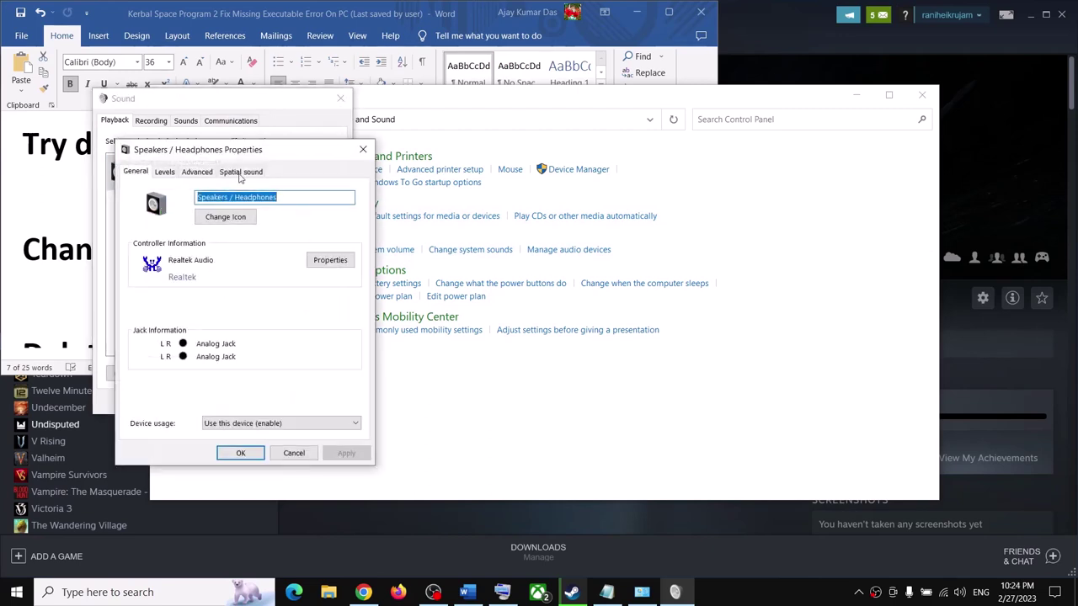
pyautogui.click(195, 171)
# - Review the sample rate and bit depth options for the speakers' default format, and close both sound dialogs
pyautogui.click(227, 239)
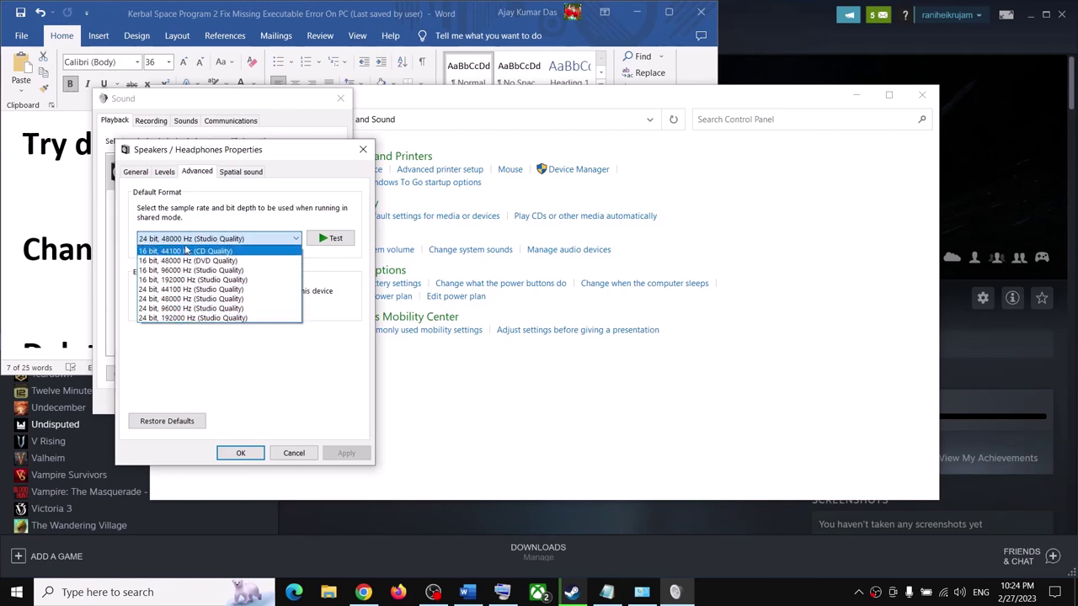
pyautogui.click(218, 211)
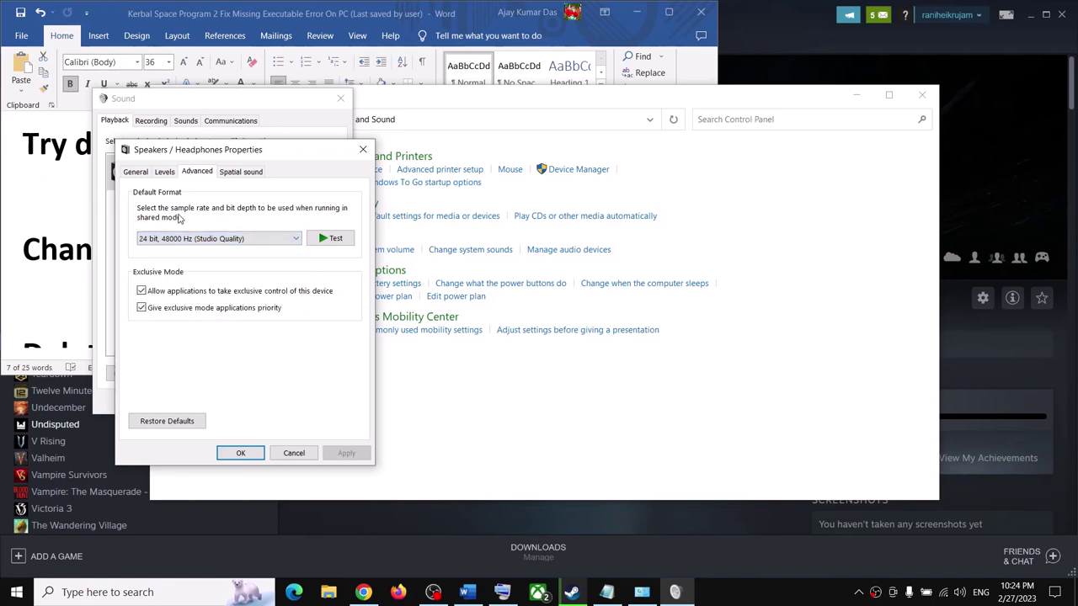
pyautogui.click(195, 241)
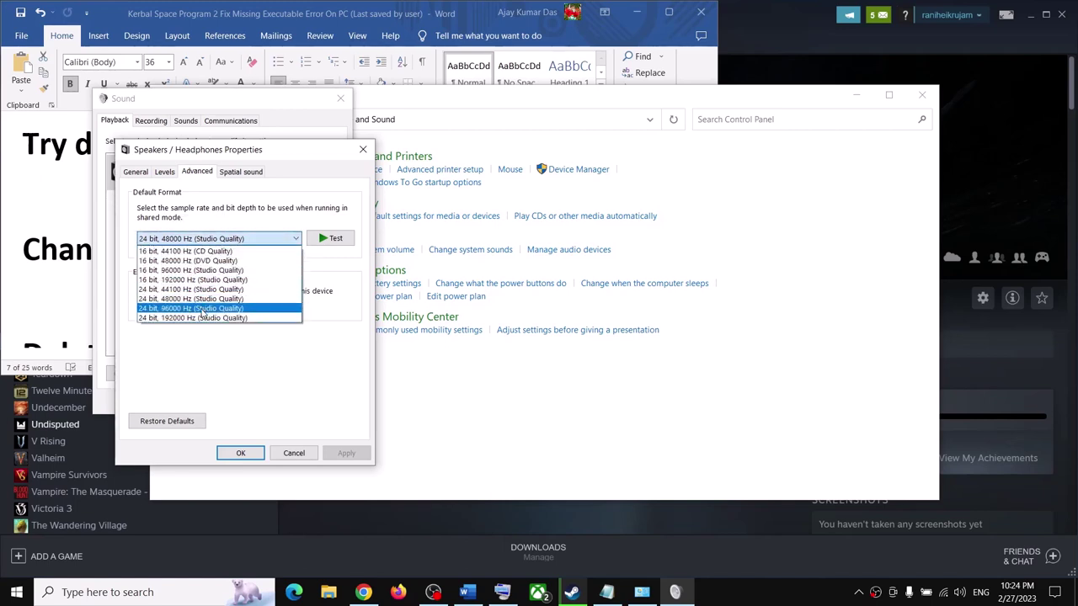
pyautogui.click(258, 207)
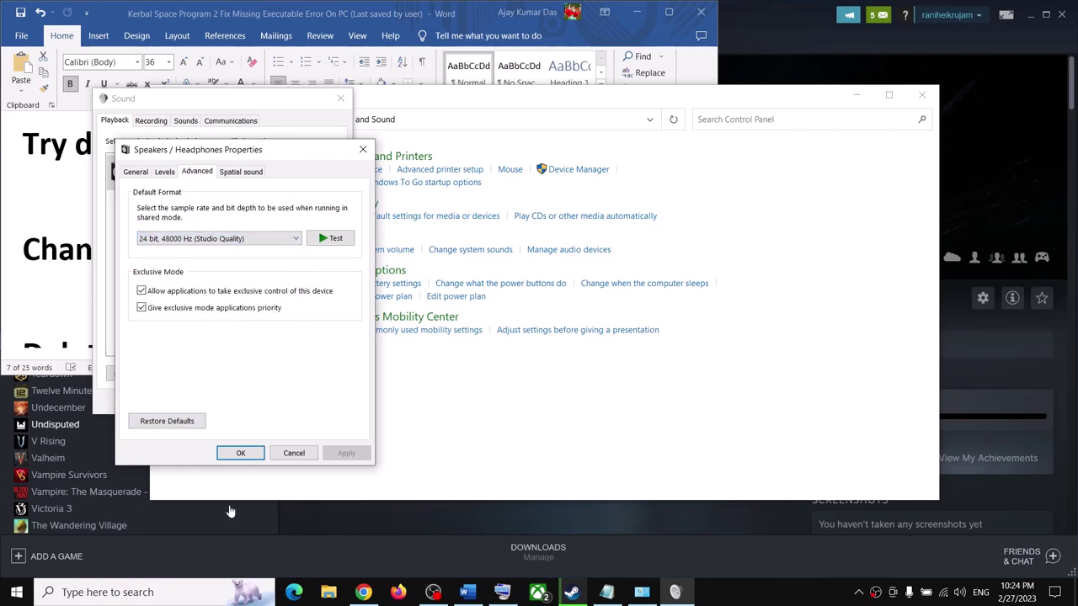
pyautogui.click(239, 455)
pyautogui.click(219, 404)
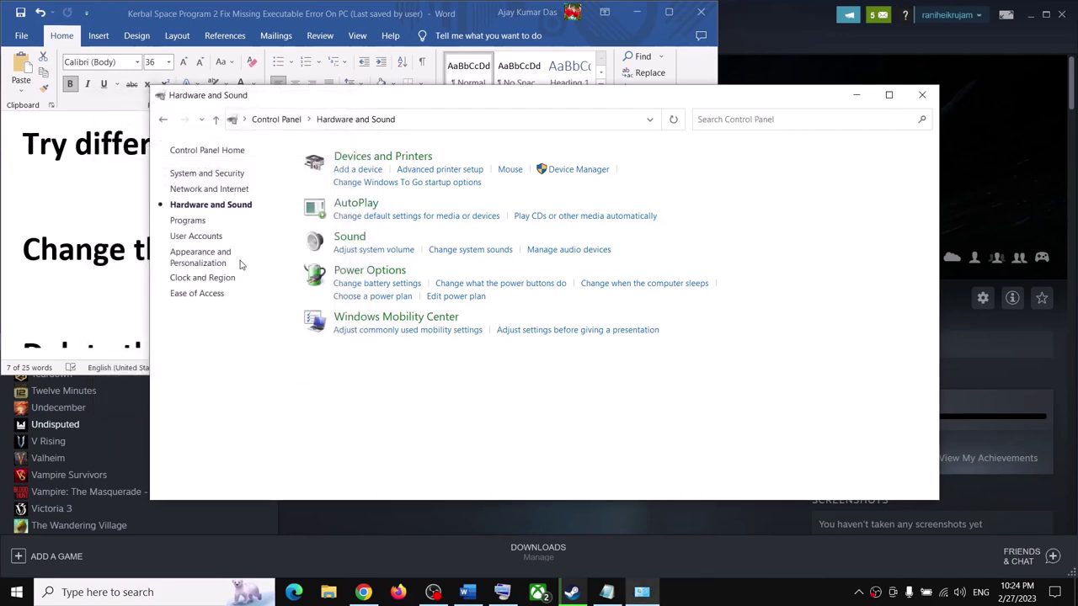
# - Return to the Word notes and highlight the warning about losing all game progress in the save file deletion tip
pyautogui.click(123, 280)
pyautogui.scroll(-2, 123, 281)
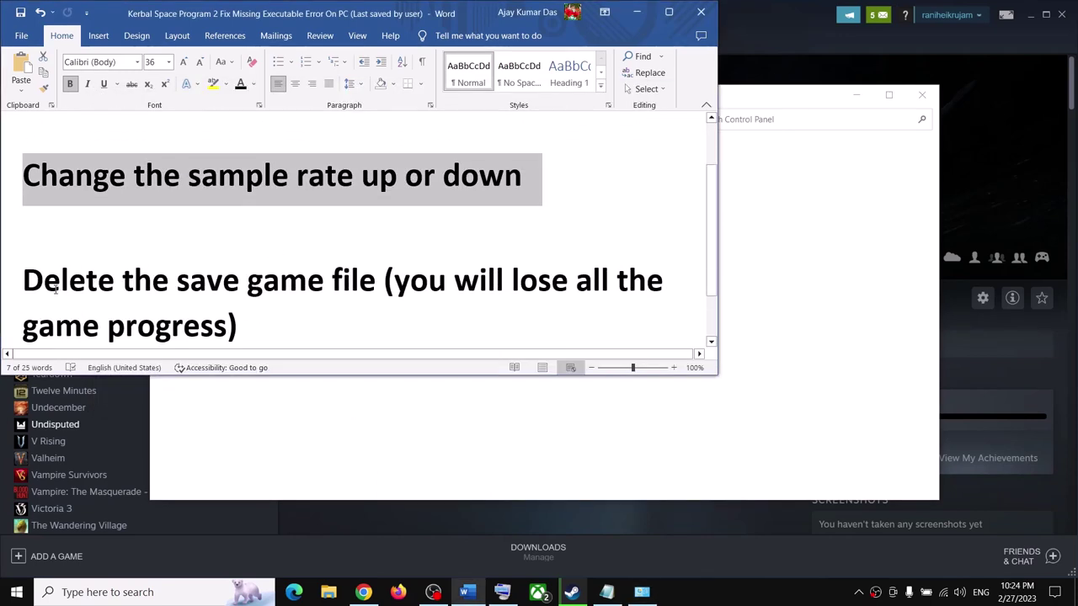
pyautogui.moveTo(55, 287); pyautogui.dragTo(239, 331)
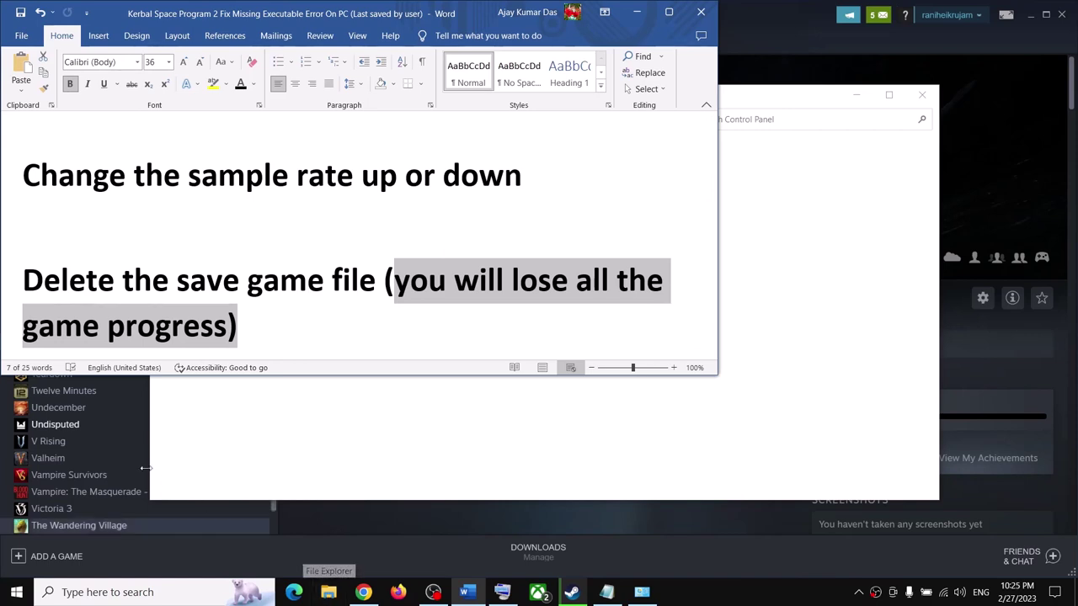
# - Launch the Run dialog from Windows search and open the %appdata% folder
pyautogui.click(135, 594)
pyautogui.write('run')
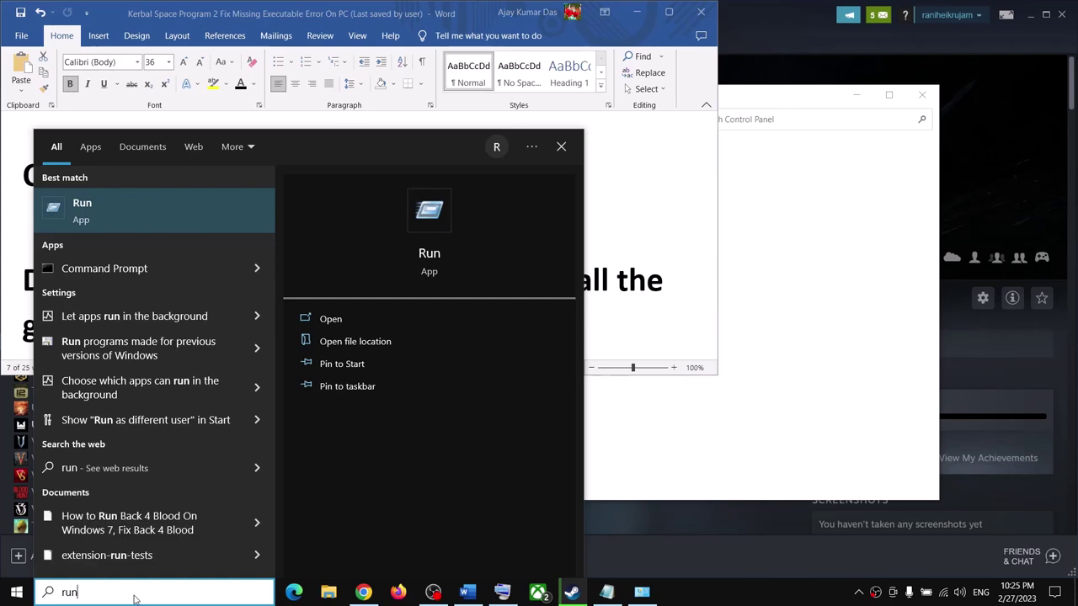
pyautogui.press('Return')
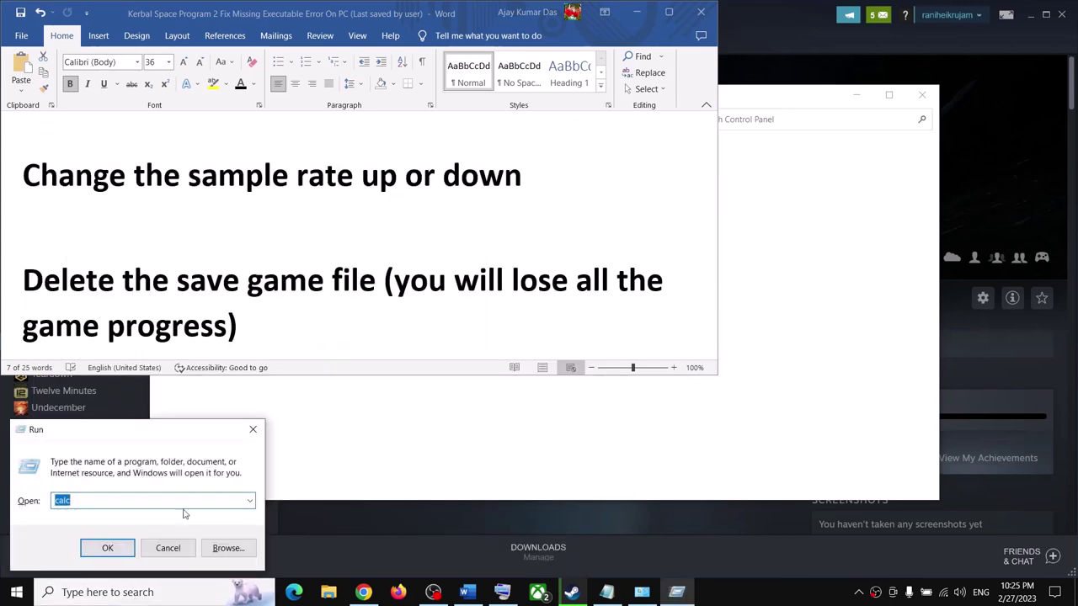
pyautogui.write('%')
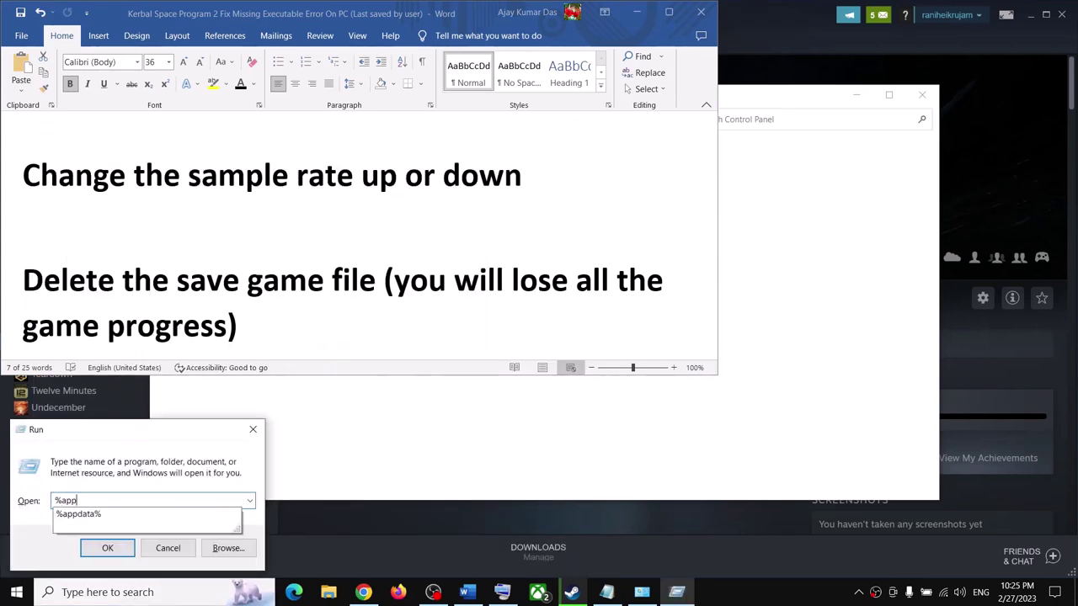
pyautogui.write('app')
pyautogui.press('Down')
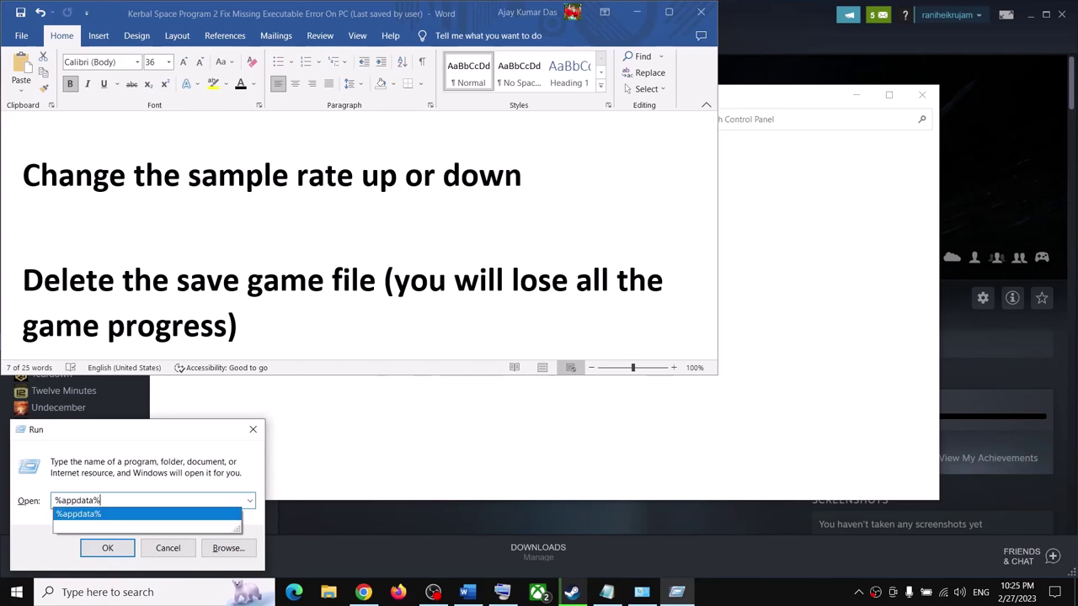
pyautogui.click(130, 516)
pyautogui.click(108, 549)
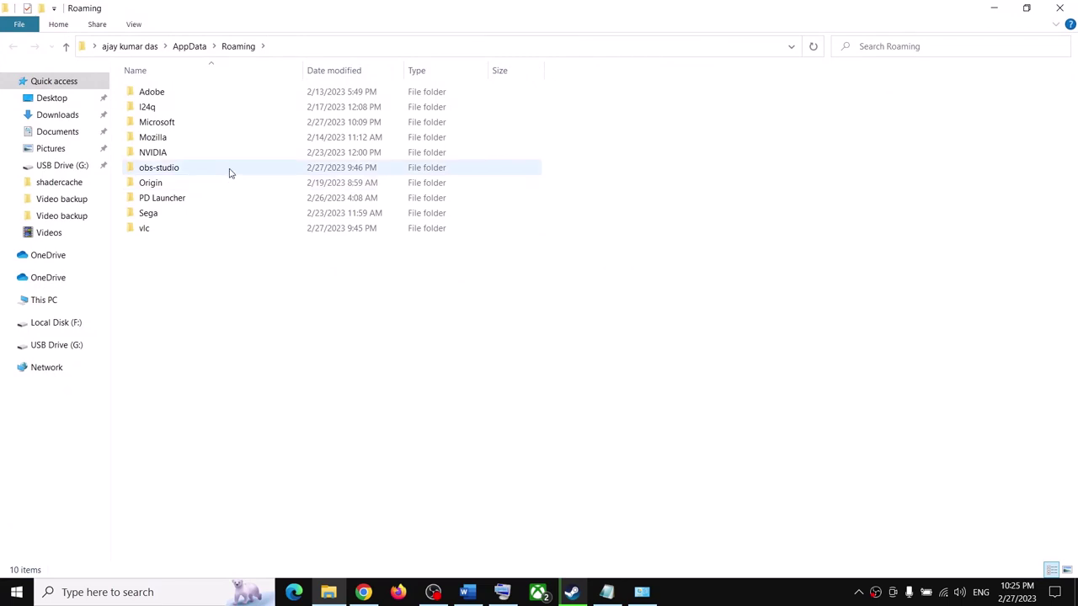
# - Browse to AppData\LocalLow, look inside the Endnight folder, and return to LocalLow to bring up that folder's available actions
pyautogui.click(191, 47)
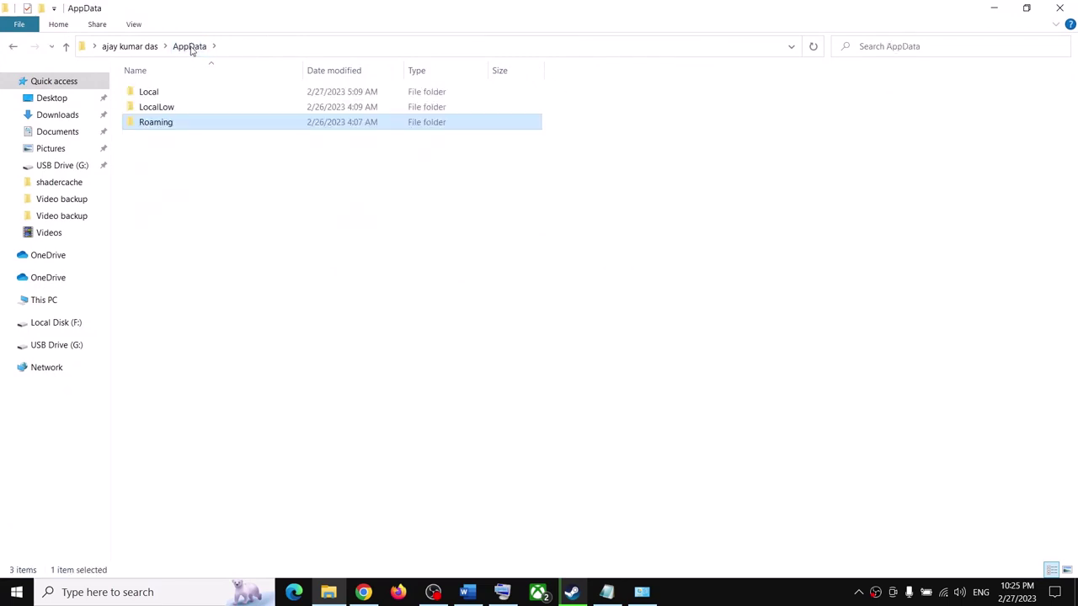
pyautogui.click(159, 112)
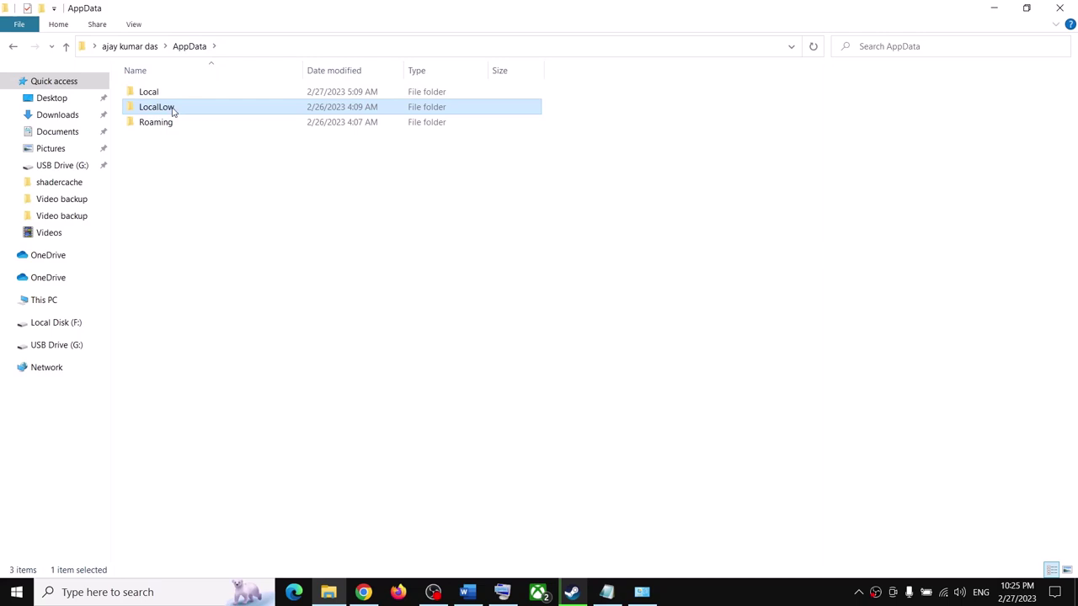
pyautogui.doubleClick(172, 112)
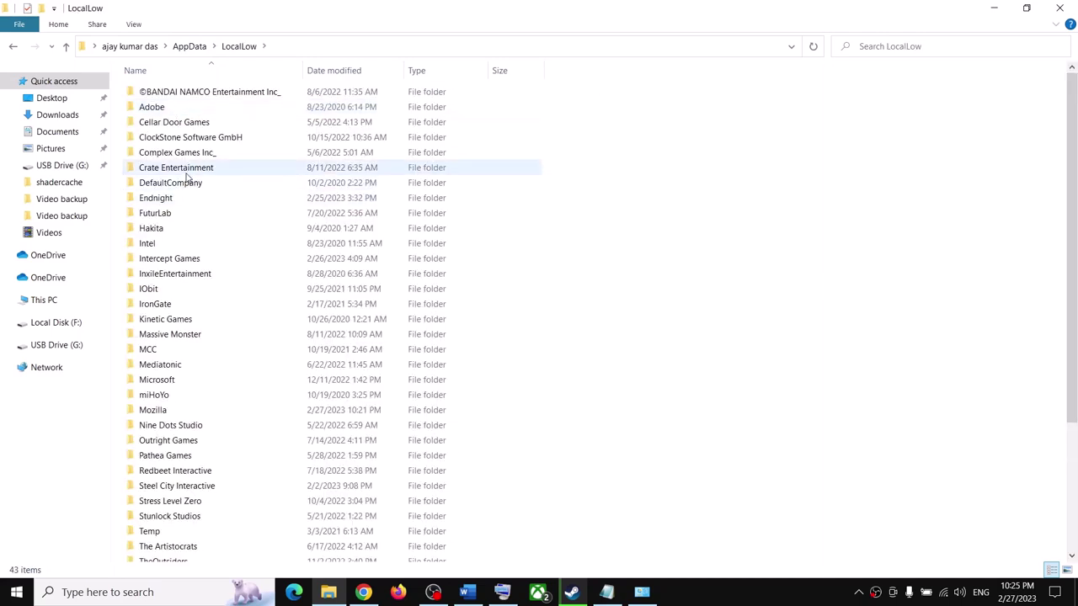
pyautogui.click(172, 200)
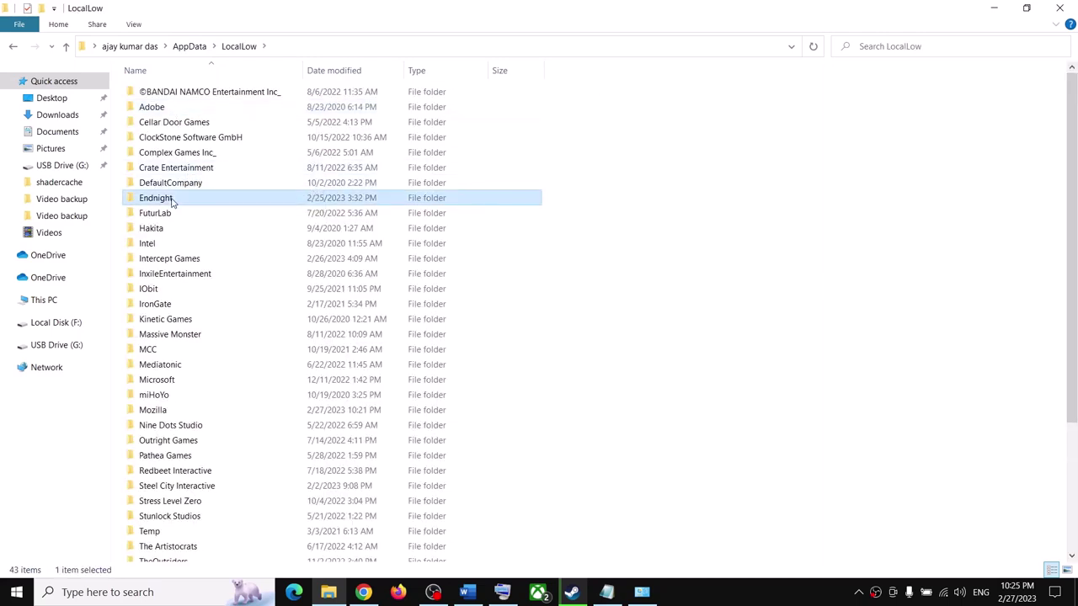
pyautogui.doubleClick(178, 201)
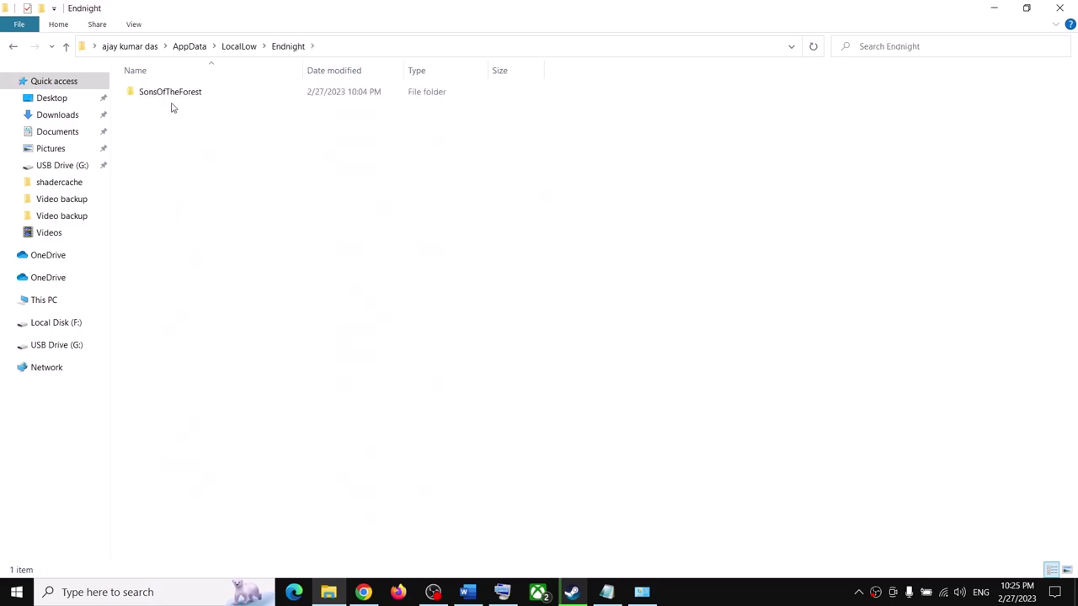
pyautogui.click(66, 47)
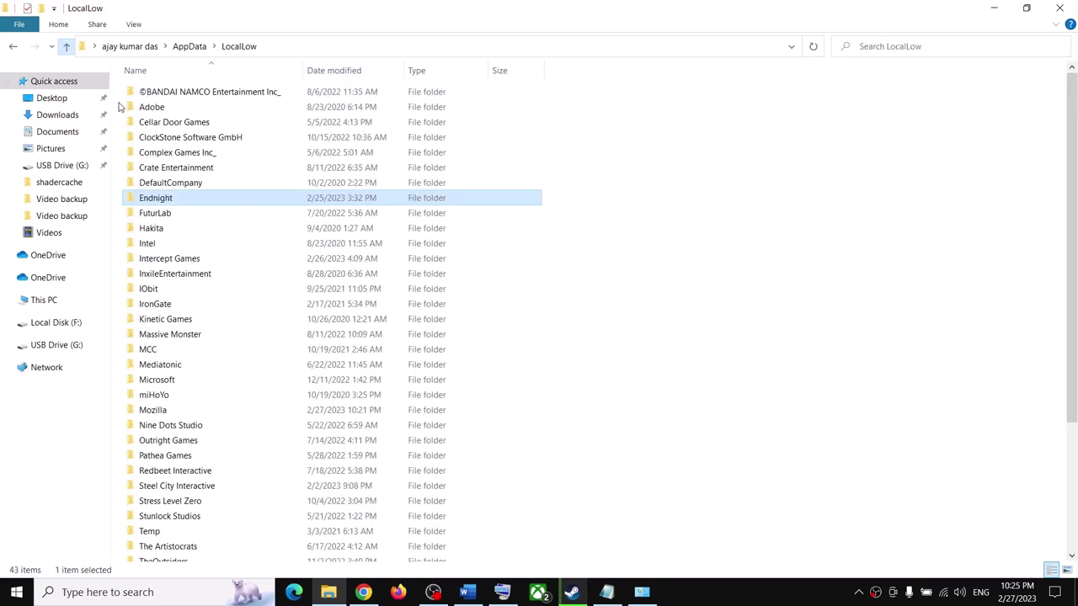
pyautogui.rightClick(157, 203)
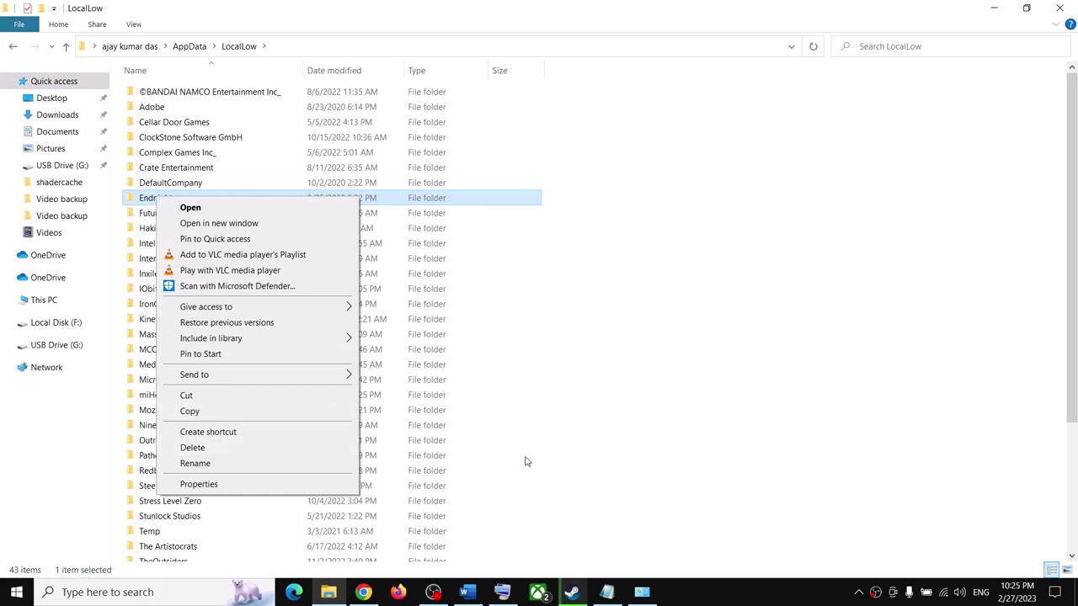
# - Switch to Steam and check the cloud status of Sons Of The Forest
pyautogui.click(572, 593)
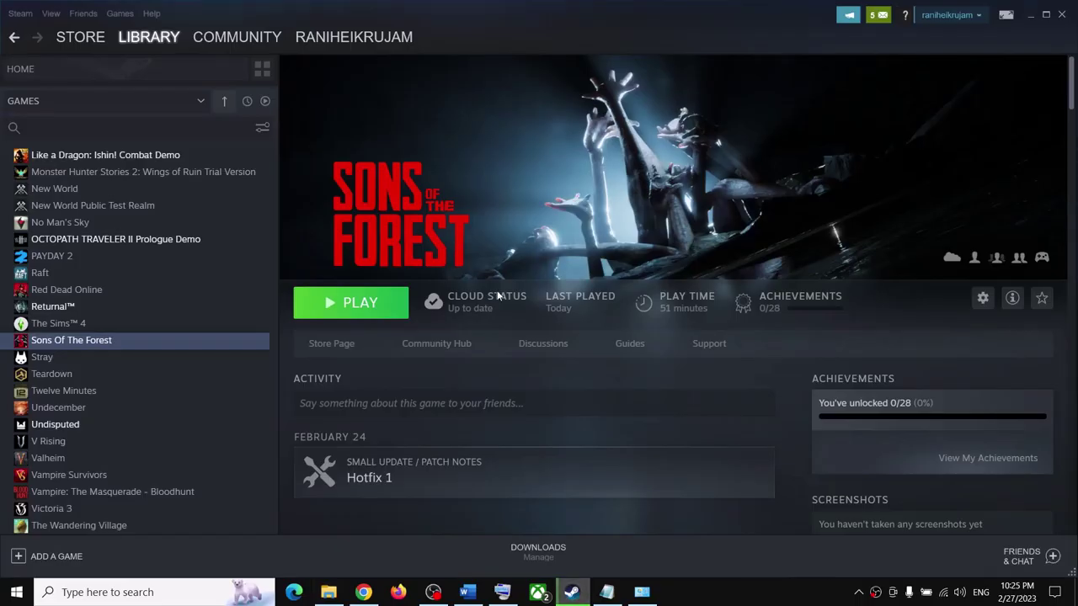
pyautogui.moveTo(497, 296)
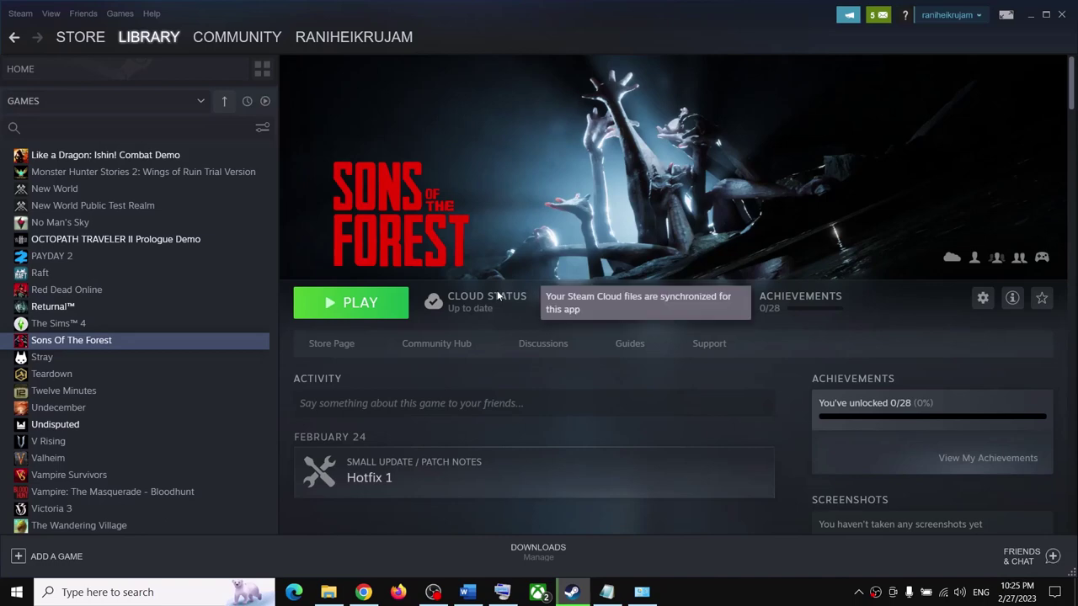
# - Switch to the Word notes, highlight "different external speaker" in the first tip, and minimize the document
pyautogui.click(468, 592)
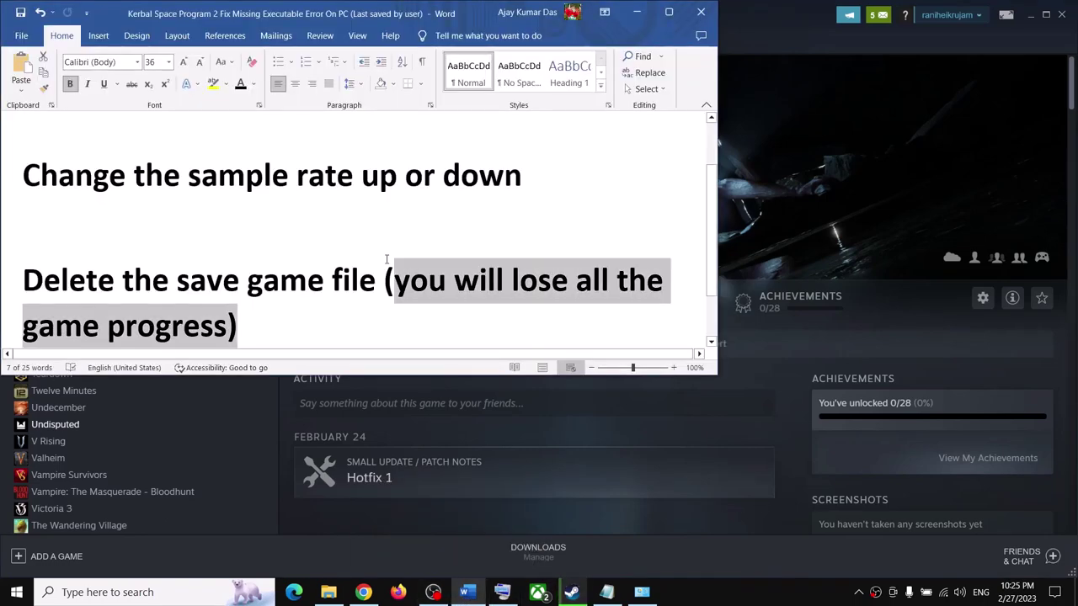
pyautogui.scroll(1, 253, 194)
pyautogui.moveTo(156, 147); pyautogui.dragTo(446, 147)
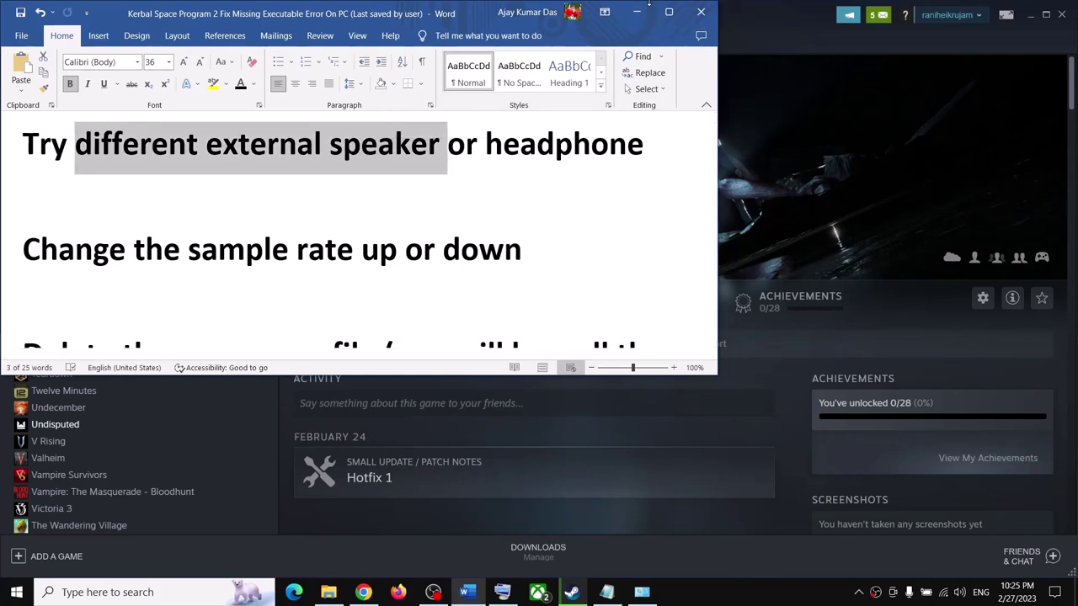
pyautogui.click(637, 12)
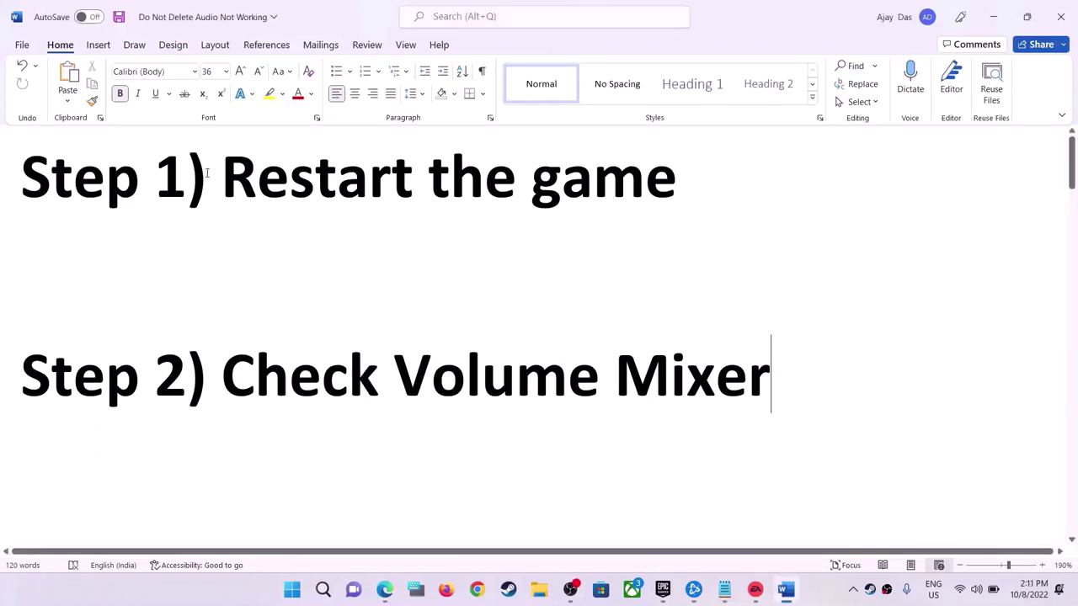
# - Highlight "Restart the game" in Step 1 and "Check Volume Mixer" in Step 2 of the audio troubleshooting notes
pyautogui.moveTo(198, 176); pyautogui.dragTo(695, 199)
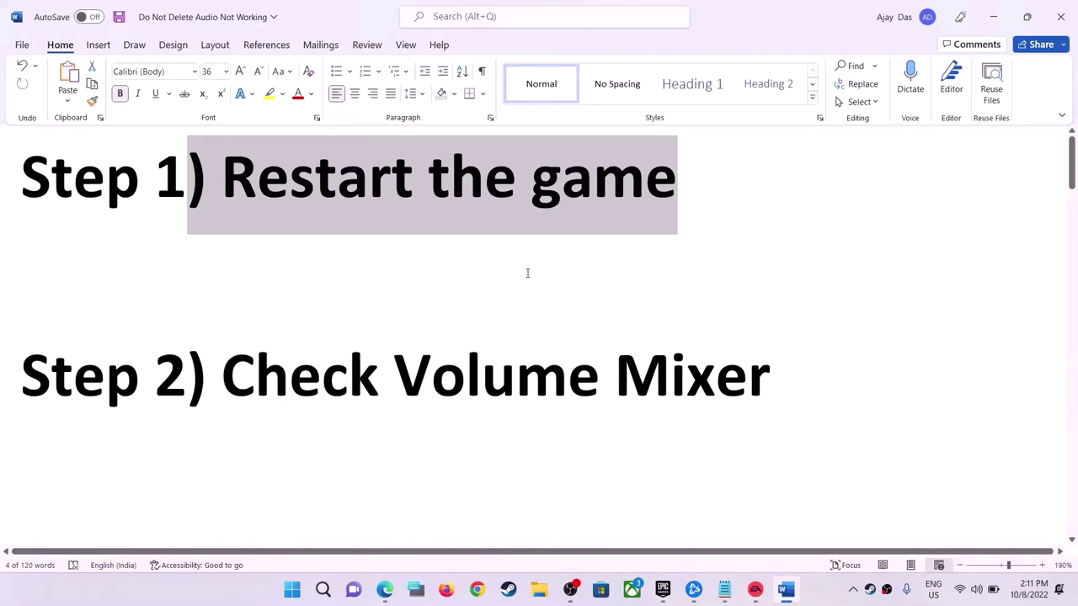
pyautogui.moveTo(222, 379); pyautogui.dragTo(769, 378)
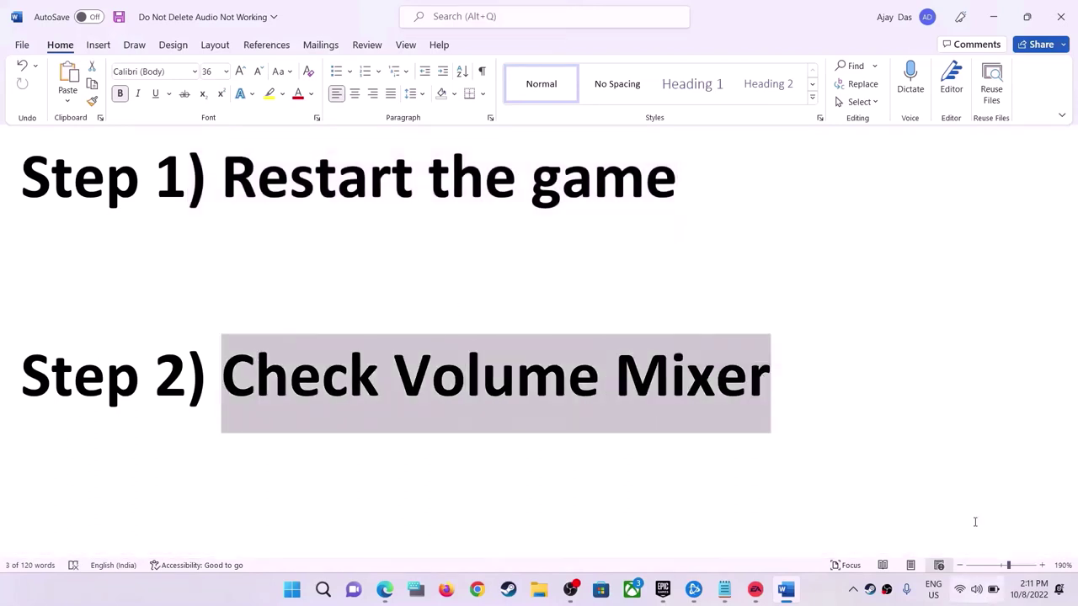
# - Open the Windows volume mixer, lower Steam's volume to 0, raise it to 100, and close the settings
pyautogui.rightClick(979, 595)
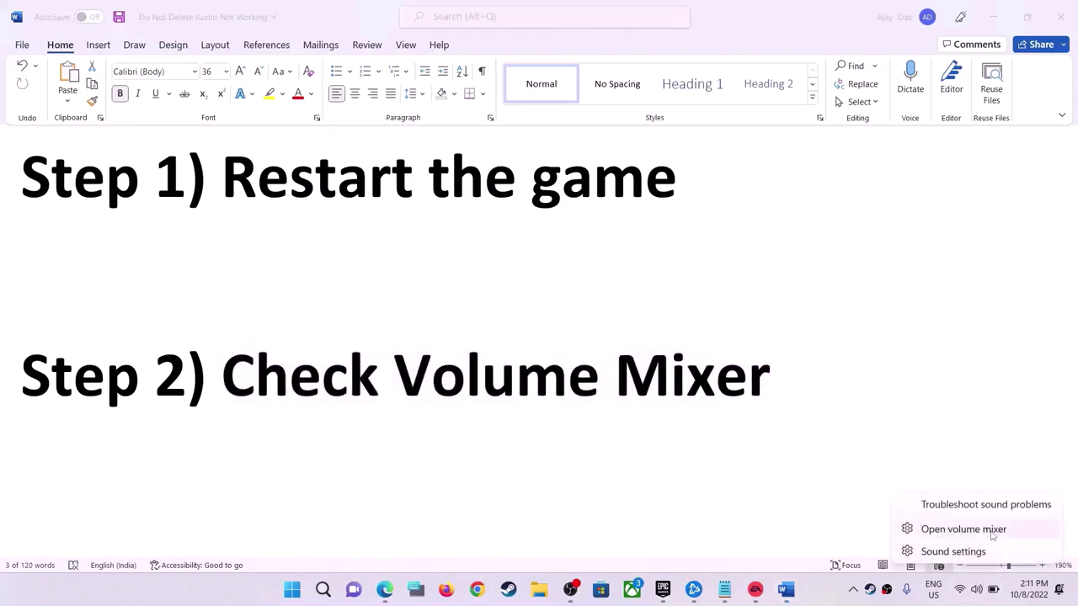
pyautogui.click(963, 529)
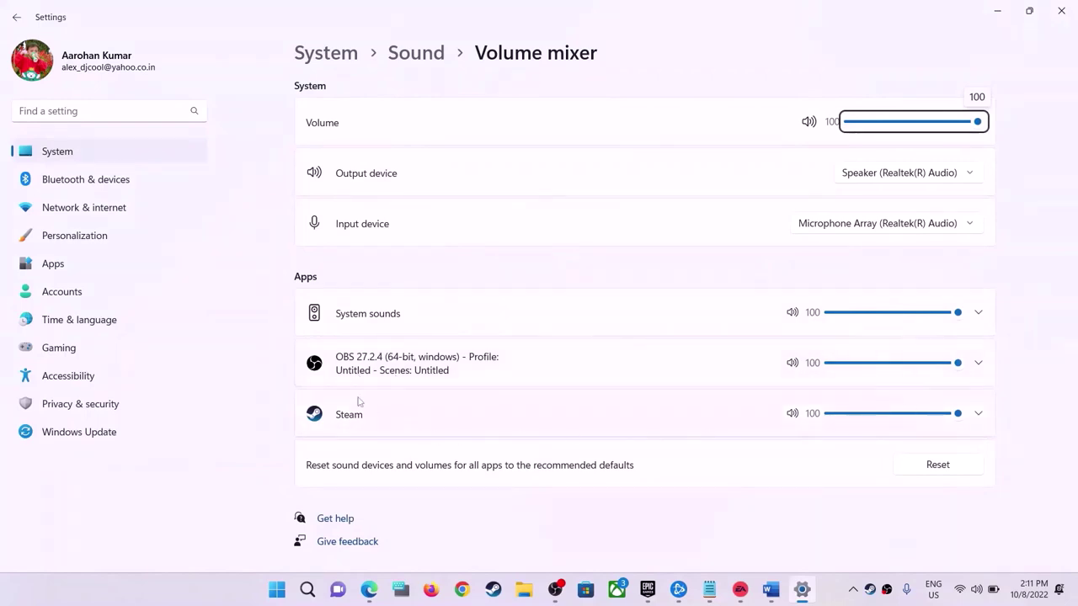
pyautogui.click(827, 421)
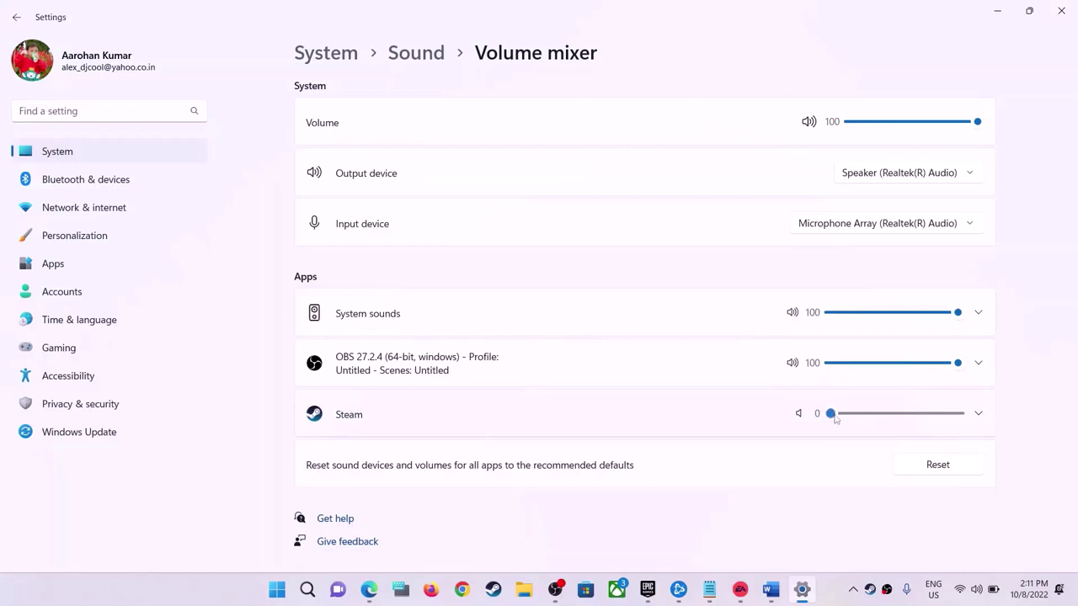
pyautogui.moveTo(832, 418); pyautogui.dragTo(966, 424)
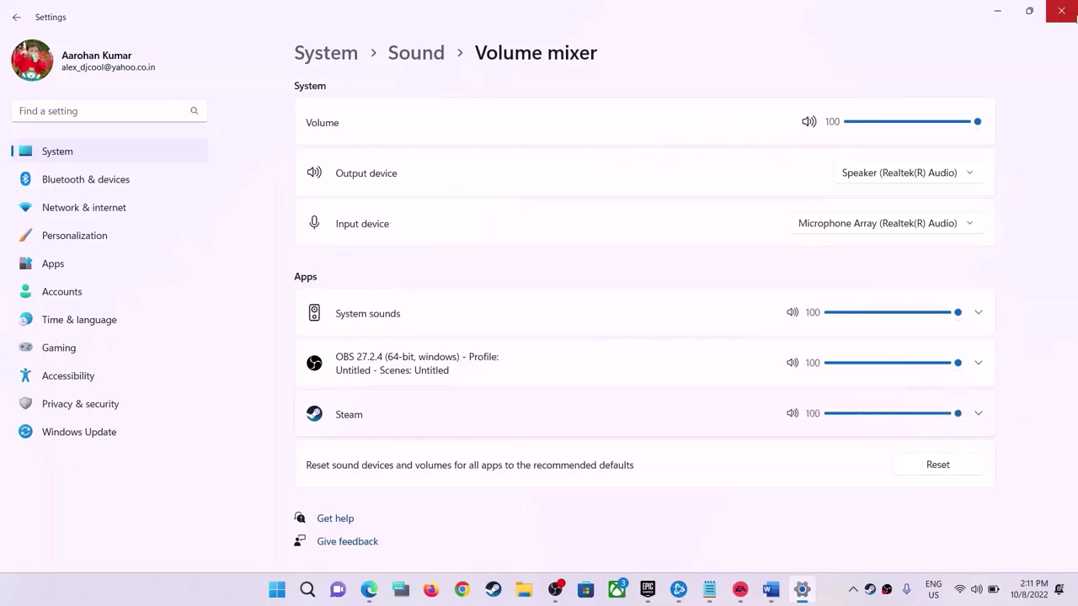
pyautogui.click(1059, 11)
# - Highlight "Select the right audio device in Sound Settings" in Step 3 of the Word notes
pyautogui.scroll(-3, 491, 395)
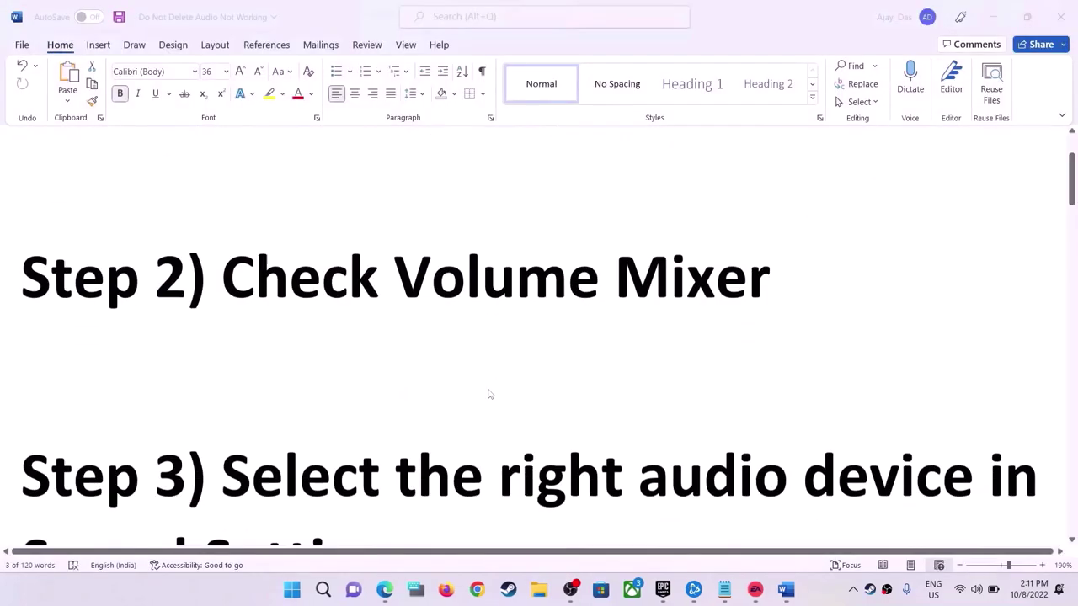
pyautogui.scroll(-2, 488, 394)
pyautogui.moveTo(283, 333); pyautogui.dragTo(410, 440)
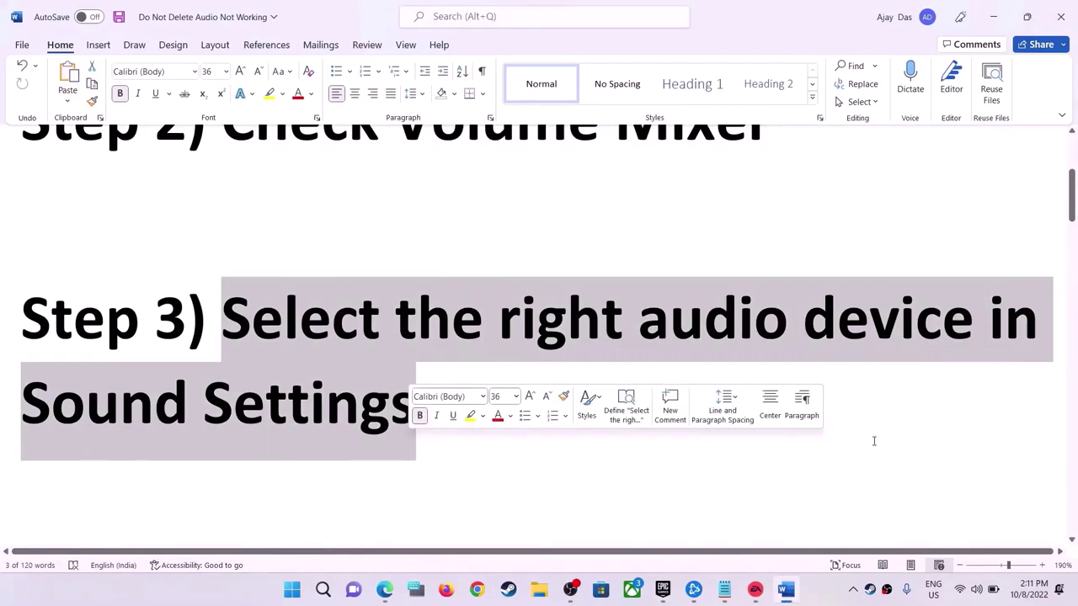
# - Open the Windows sound settings, review the output and input devices, collapse and re-expand the output device list, and close the settings
pyautogui.rightClick(982, 592)
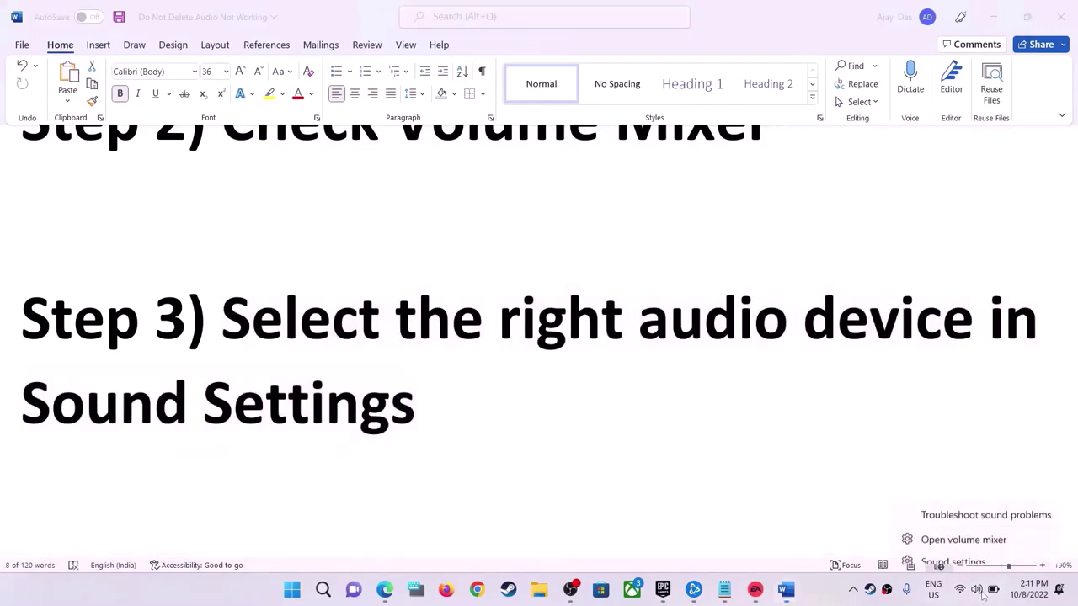
pyautogui.click(952, 552)
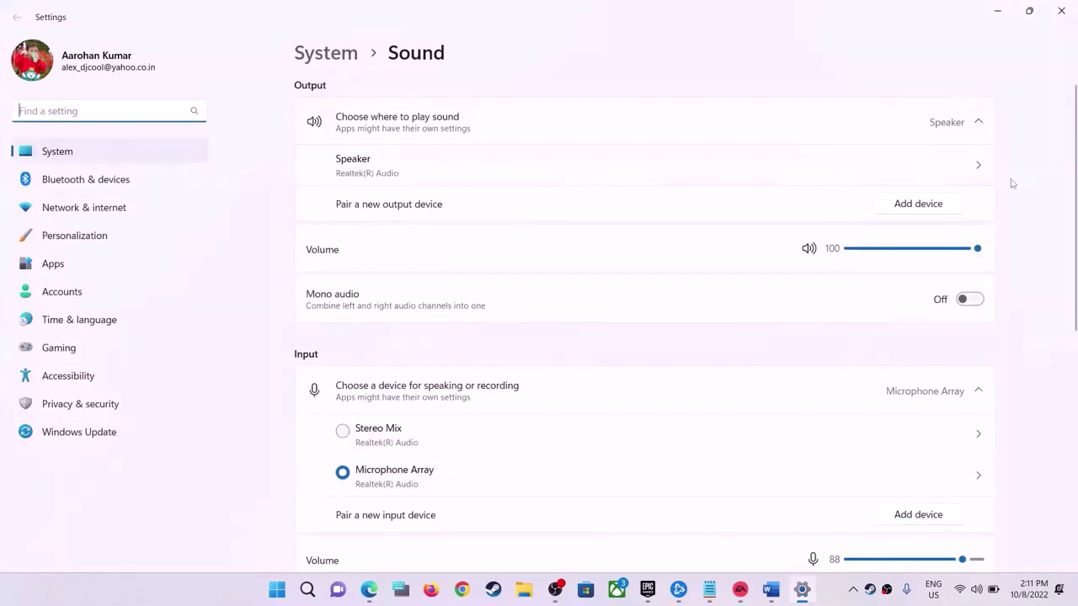
pyautogui.scroll(-3, 938, 306)
pyautogui.scroll(3, 948, 332)
pyautogui.click(983, 122)
pyautogui.click(974, 128)
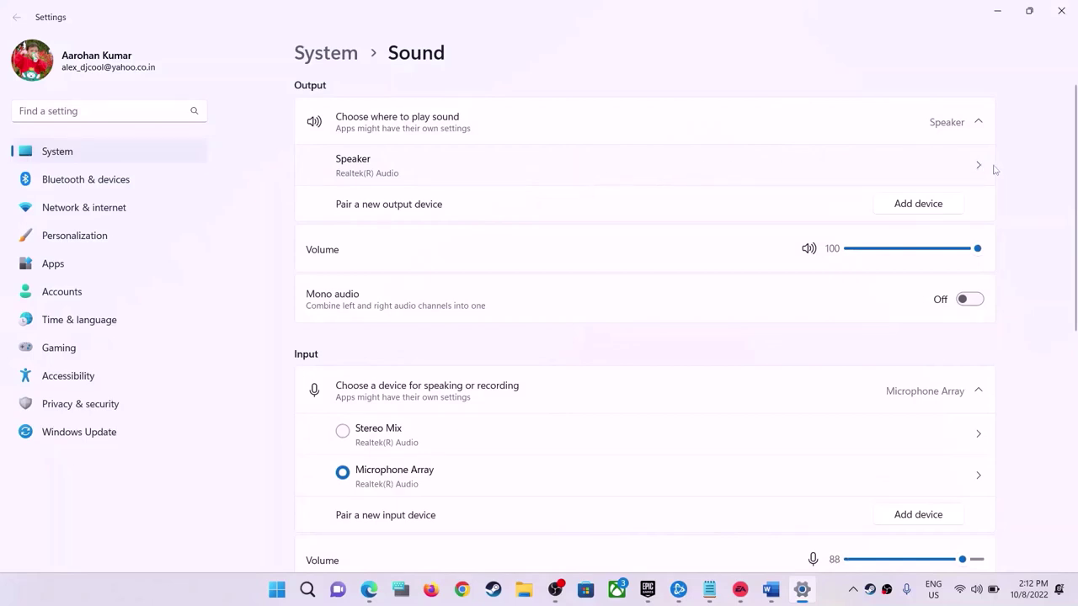
pyautogui.click(1061, 11)
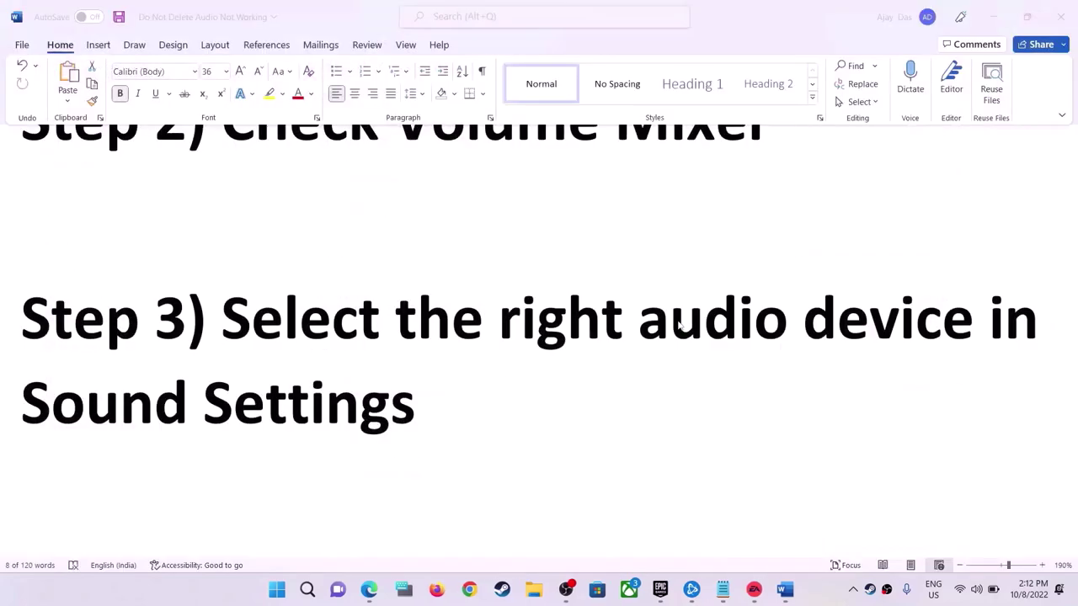
# - Highlight "Set Sound Sample rate to 48/44k Hz in sound control" in Step 4 of the notes
pyautogui.scroll(-5, 488, 369)
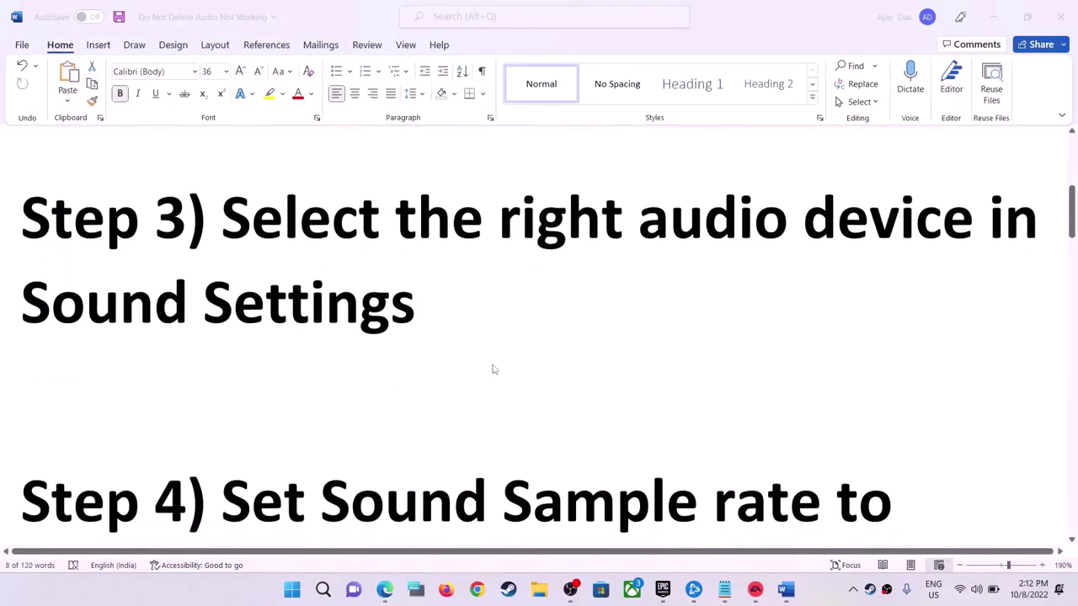
pyautogui.scroll(1, 255, 350)
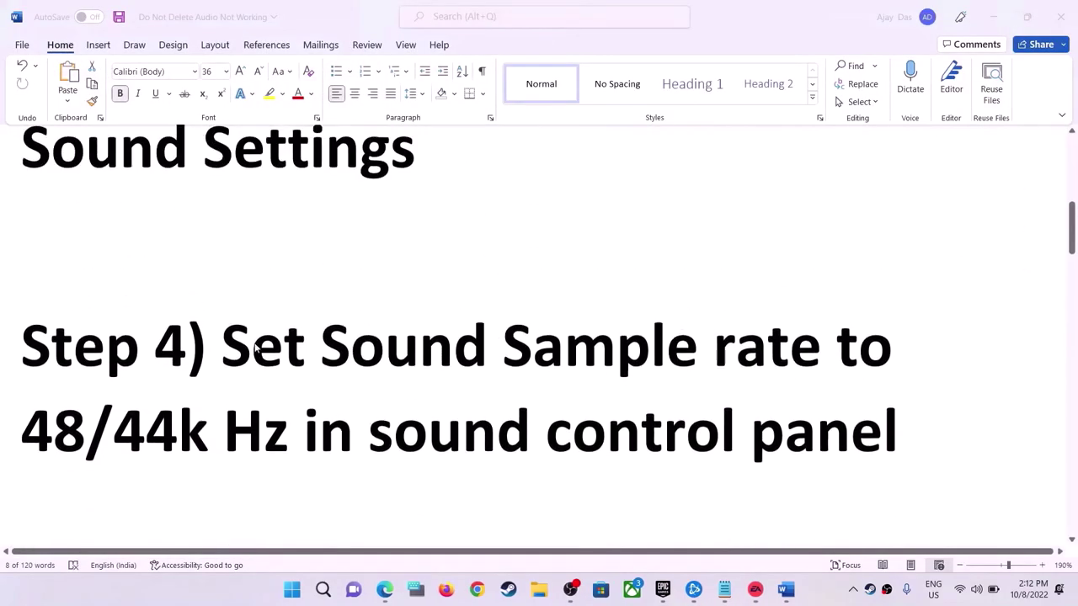
pyautogui.moveTo(223, 350); pyautogui.dragTo(719, 480)
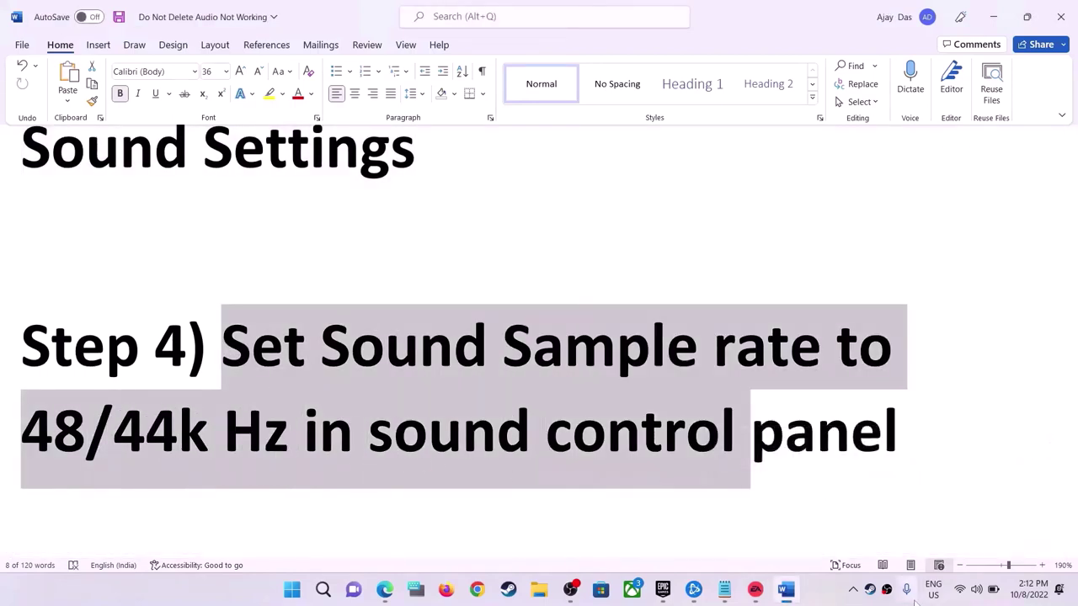
# - Open the Sound dialog from Control Panel's Hardware and Sound category and move it clear of the category list
pyautogui.click(291, 591)
pyautogui.write('control')
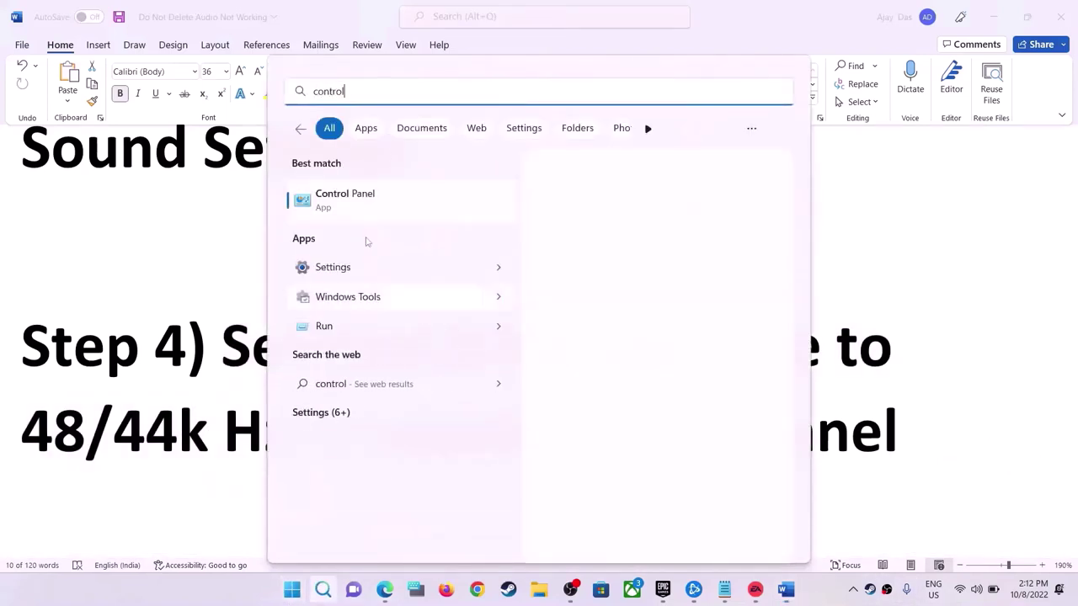
pyautogui.click(360, 206)
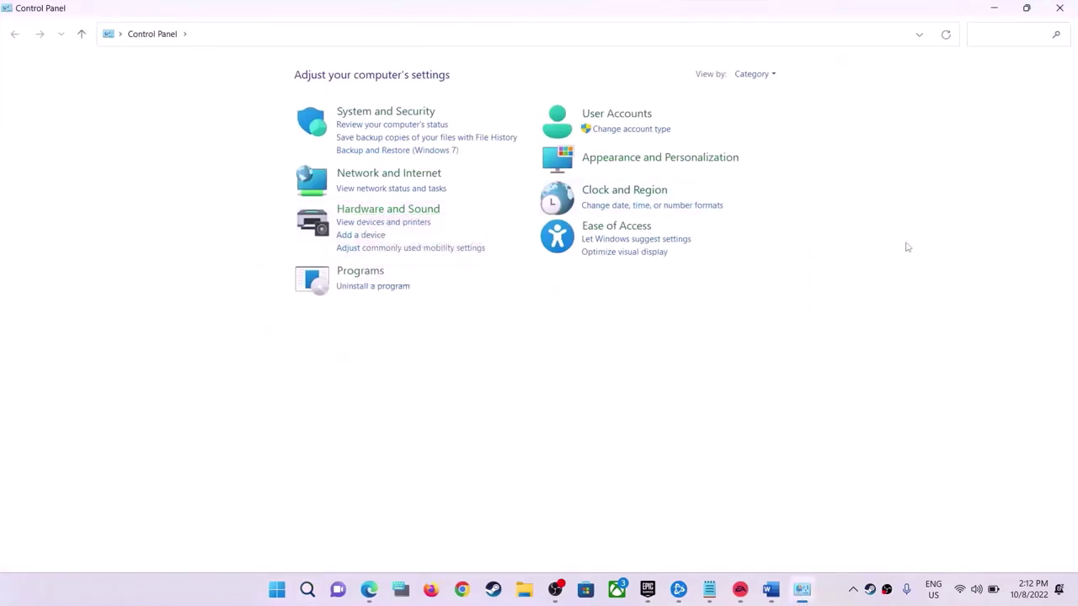
pyautogui.click(397, 211)
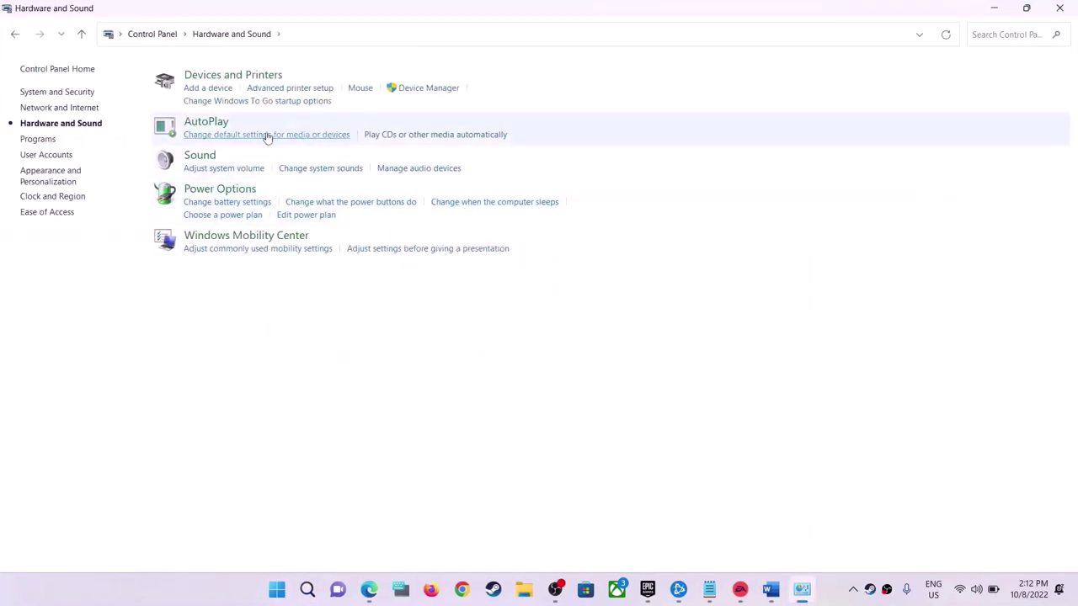
pyautogui.click(202, 156)
pyautogui.moveTo(288, 109); pyautogui.dragTo(766, 133)
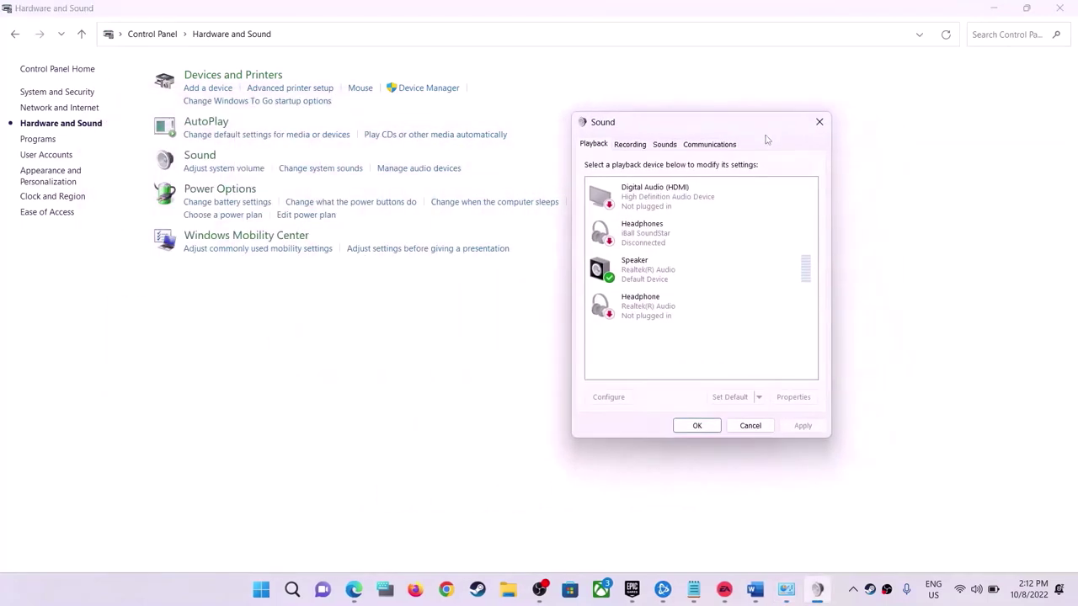
# - Review the Speaker's default format options, keep 24 bit, 48000 Hz (Studio Quality), accept both dialogs, and close Control Panel
pyautogui.rightClick(671, 280)
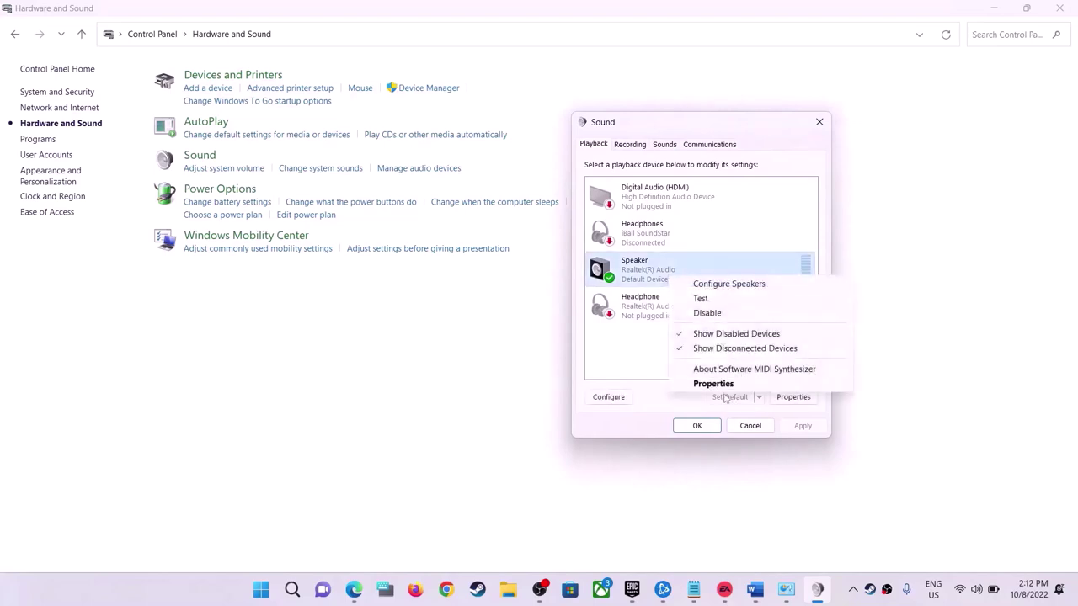
pyautogui.click(715, 384)
pyautogui.moveTo(741, 181); pyautogui.dragTo(750, 119)
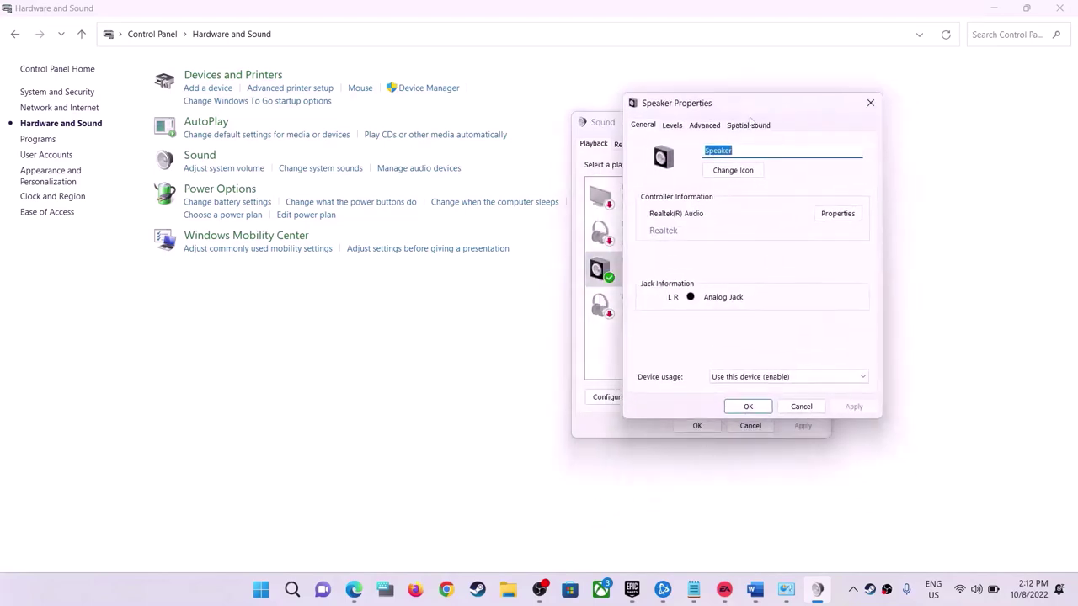
pyautogui.click(705, 125)
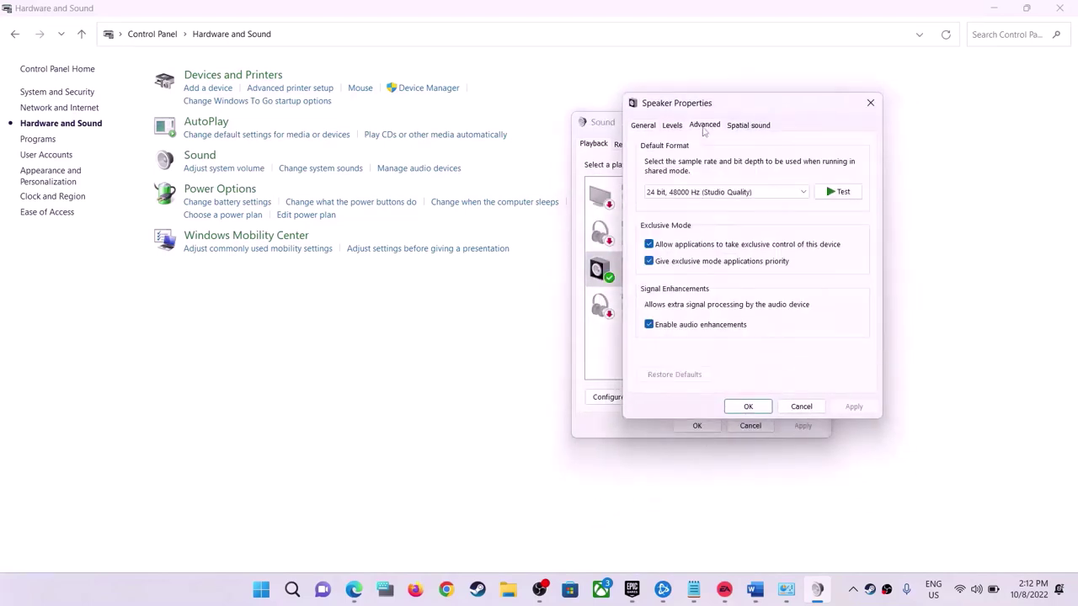
pyautogui.click(736, 192)
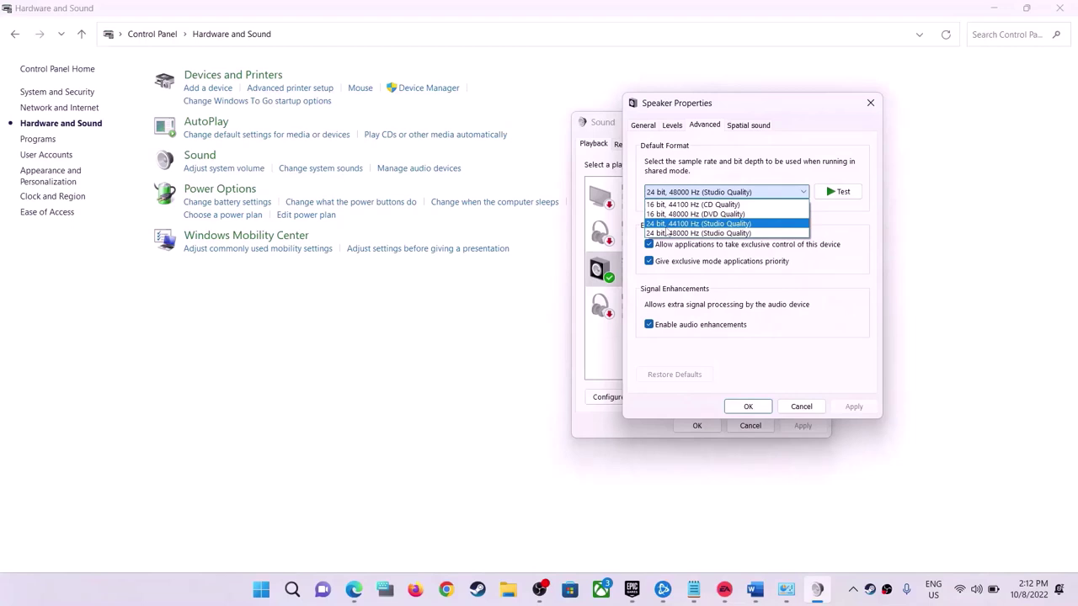
pyautogui.click(814, 309)
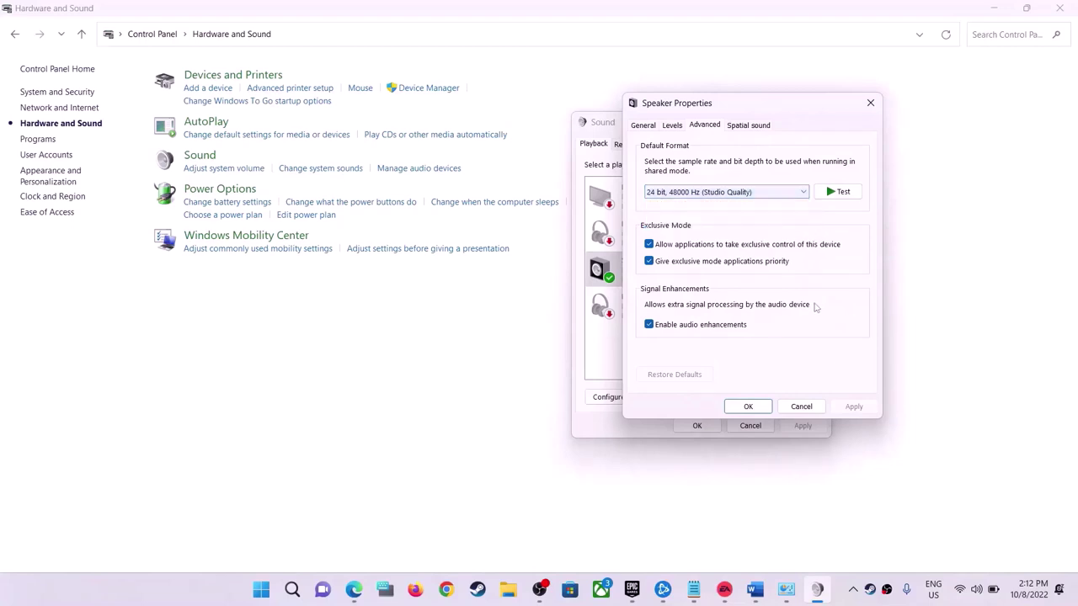
pyautogui.click(748, 407)
pyautogui.click(698, 425)
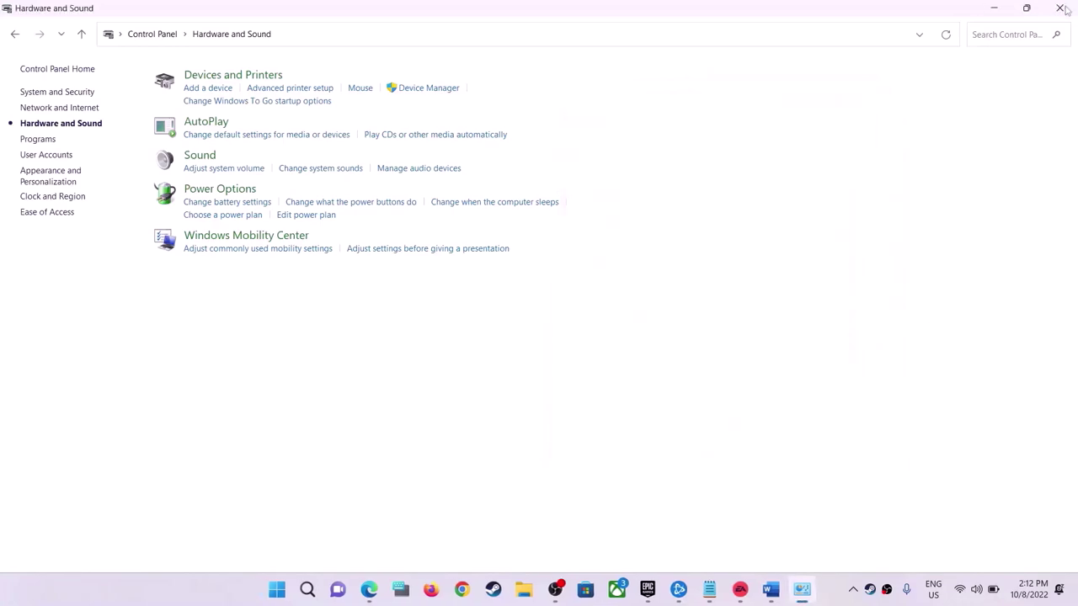
pyautogui.click(1060, 8)
# - Highlight the Step 5 advice on disconnecting the controller at game start, and its "connect the controller once the sound is established" part
pyautogui.scroll(-3, 593, 317)
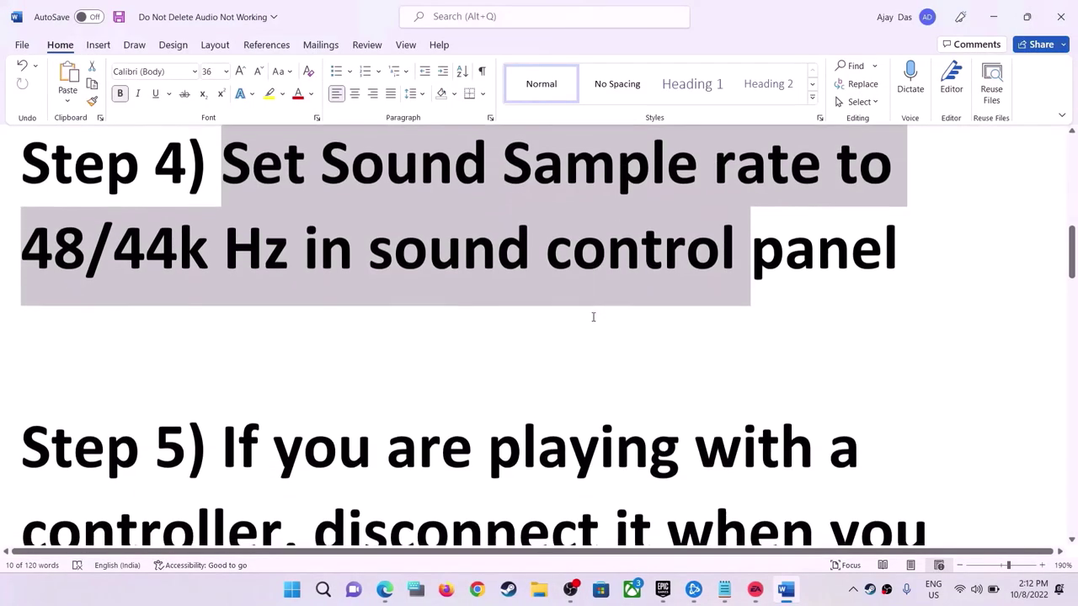
pyautogui.scroll(-3, 592, 316)
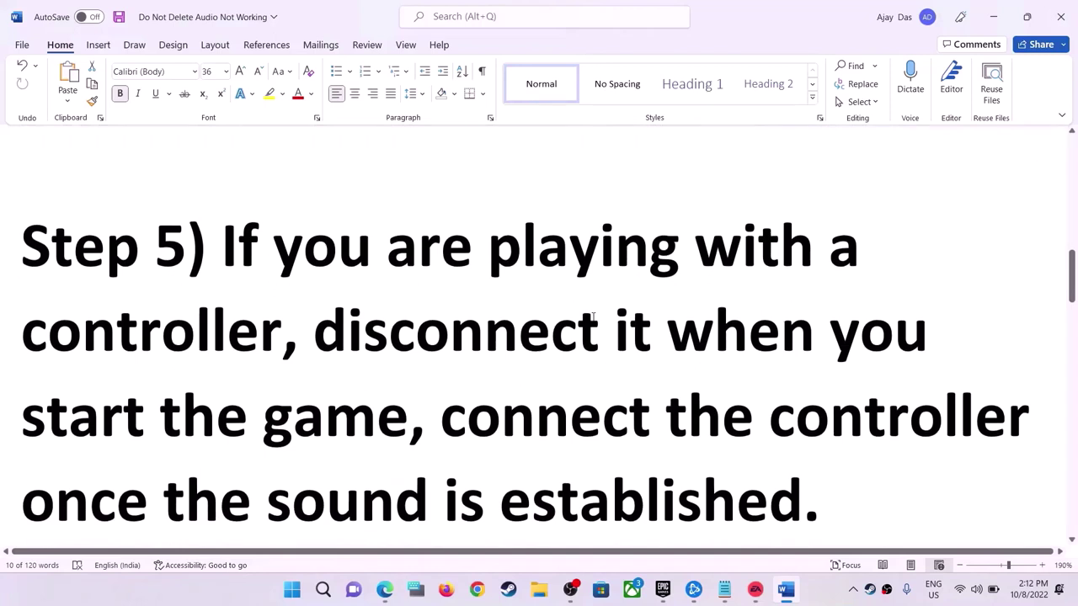
pyautogui.scroll(-1, 592, 317)
pyautogui.moveTo(222, 183); pyautogui.dragTo(604, 341)
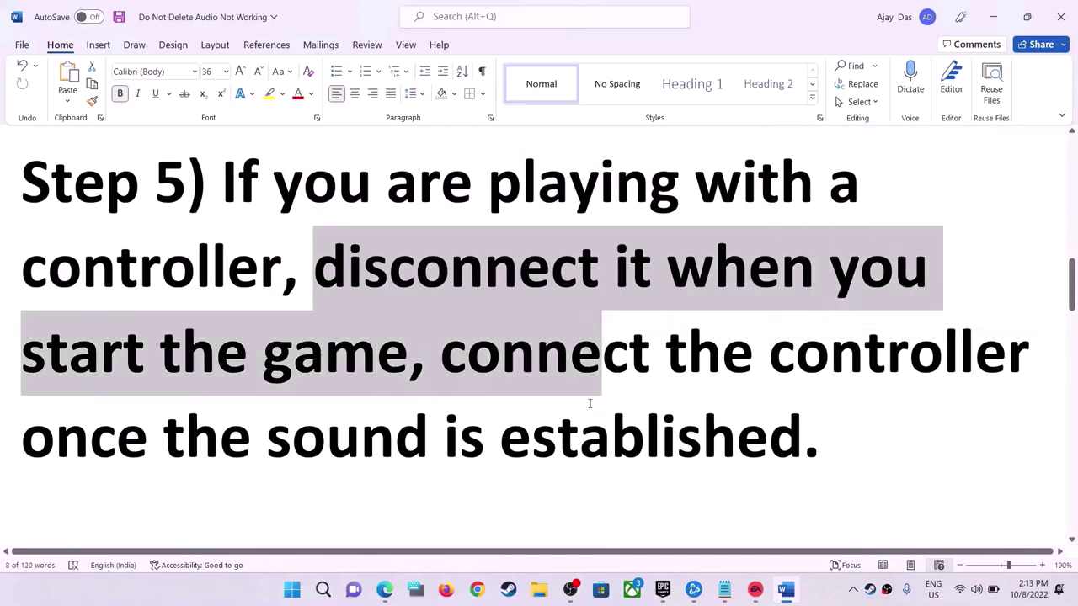
pyautogui.click(579, 433)
pyautogui.moveTo(442, 352); pyautogui.dragTo(730, 459)
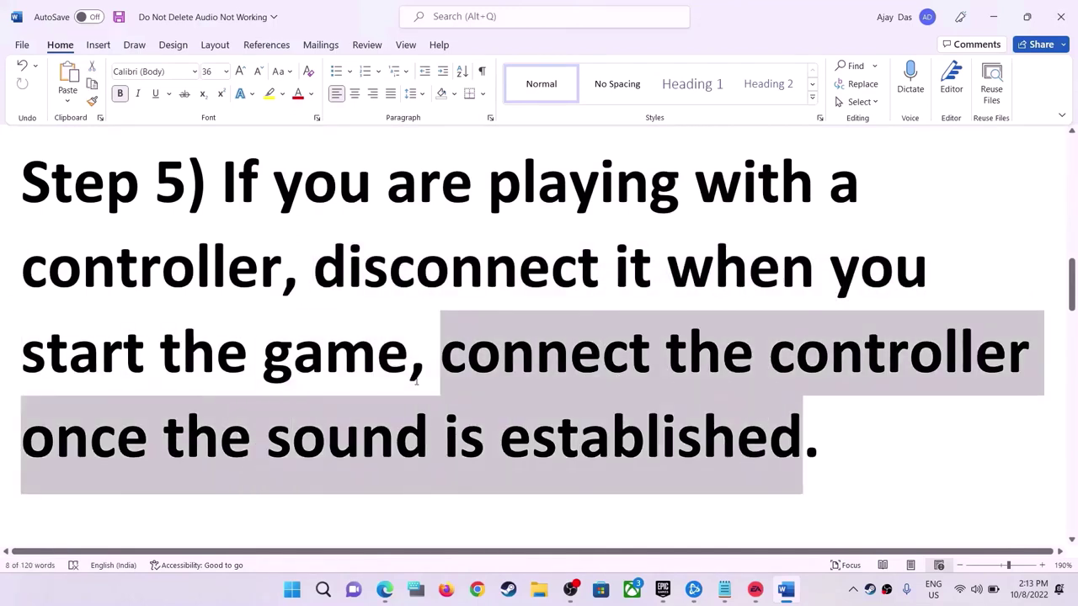
# - Highlight "Turn off Spatial Sound" in Step 6 of the notes
pyautogui.scroll(-3, 538, 337)
pyautogui.click(816, 599)
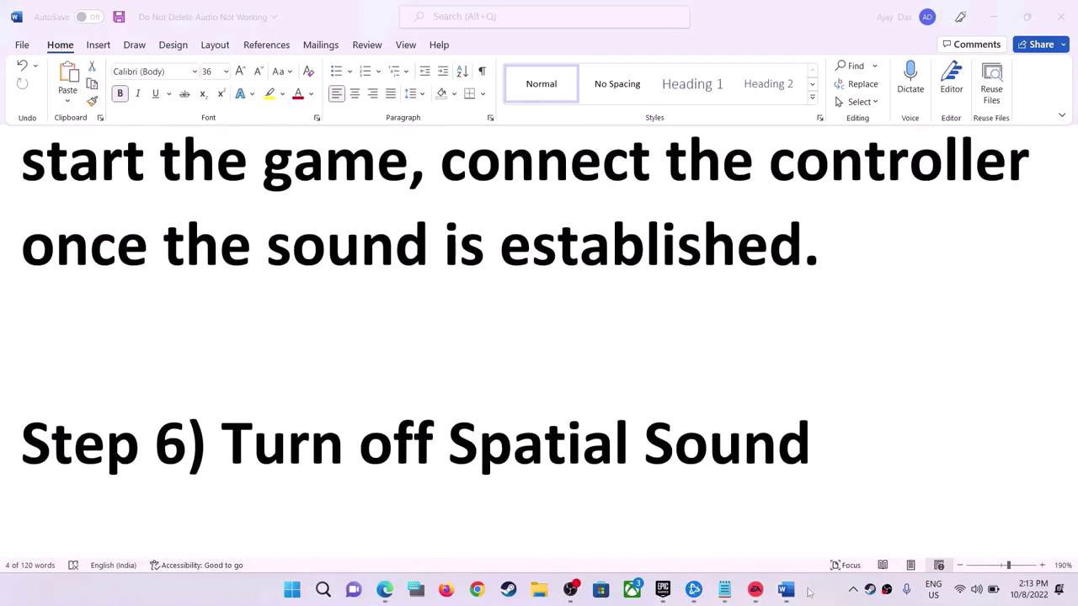
pyautogui.click(274, 449)
pyautogui.hotkey('shift', 'End')
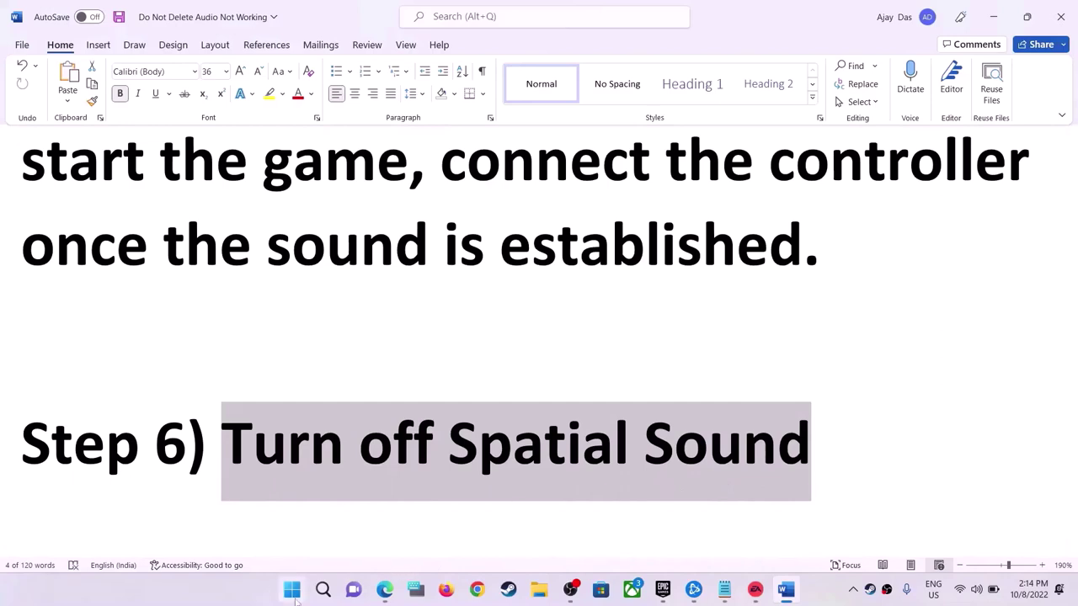
# - Reopen Control Panel, bring up the Sound dialog under Hardware and Sound, and move it toward the middle of the screen
pyautogui.click(296, 596)
pyautogui.write('control')
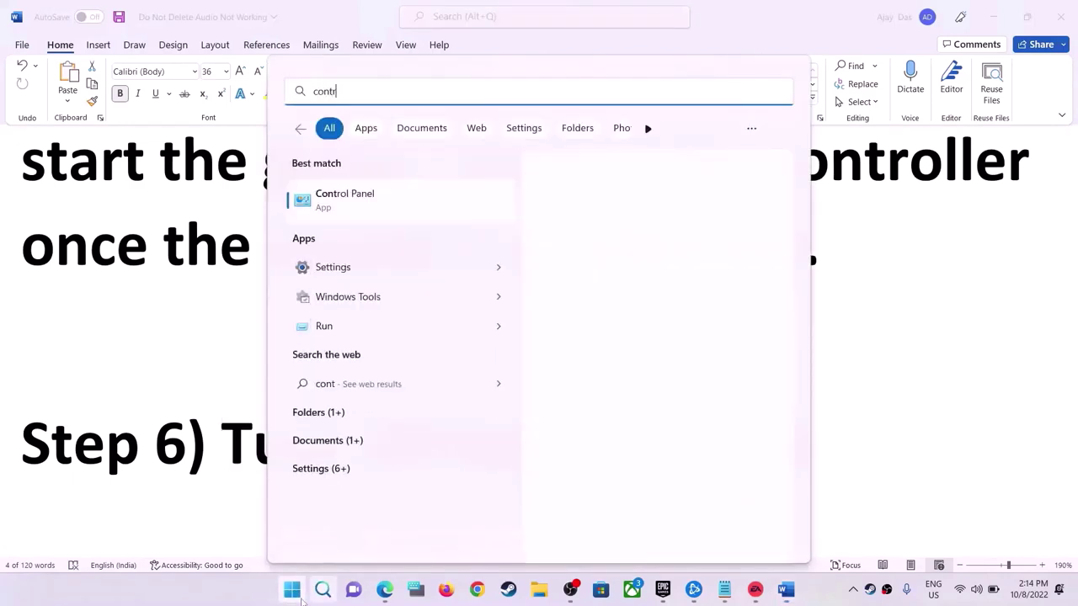
pyautogui.click(399, 197)
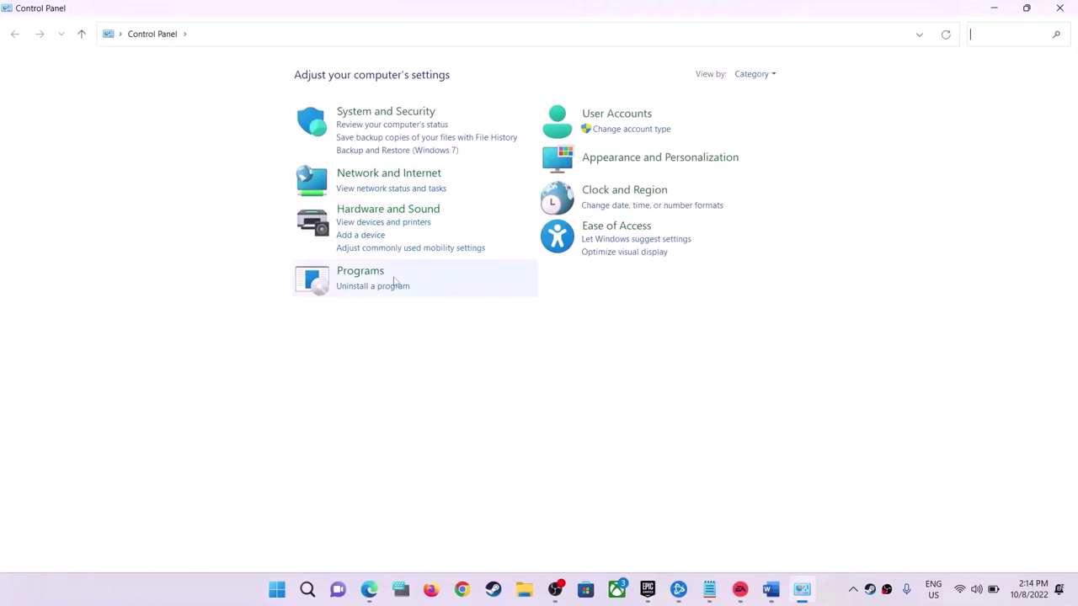
pyautogui.click(393, 212)
pyautogui.click(202, 158)
pyautogui.moveTo(195, 29); pyautogui.dragTo(652, 129)
# - Open the default Speaker's properties and choose Windows Sonic for Headphones as its spatial sound format
pyautogui.click(598, 276)
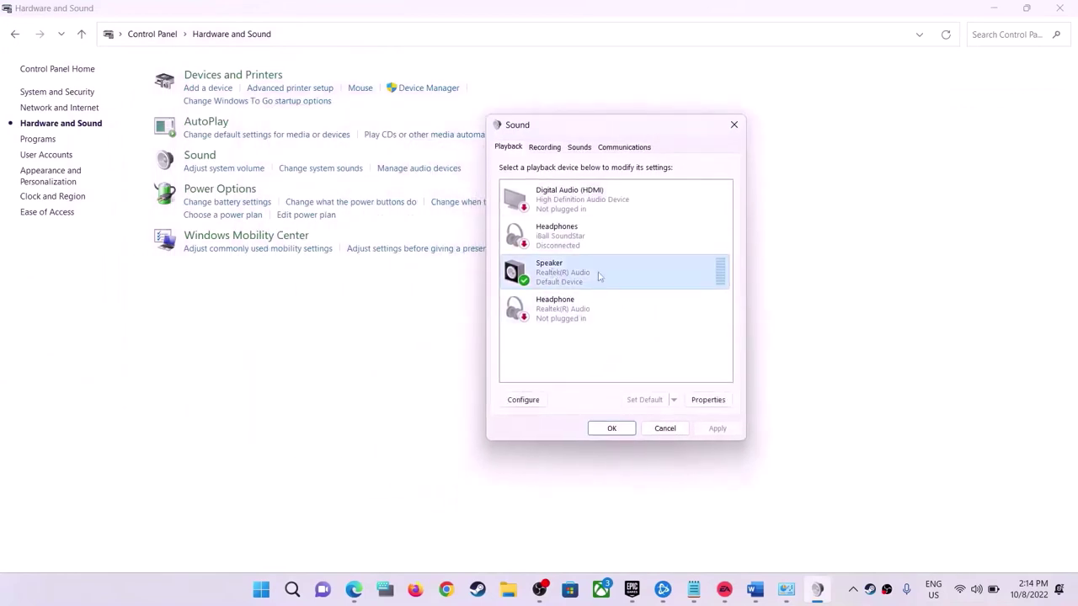
pyautogui.rightClick(588, 281)
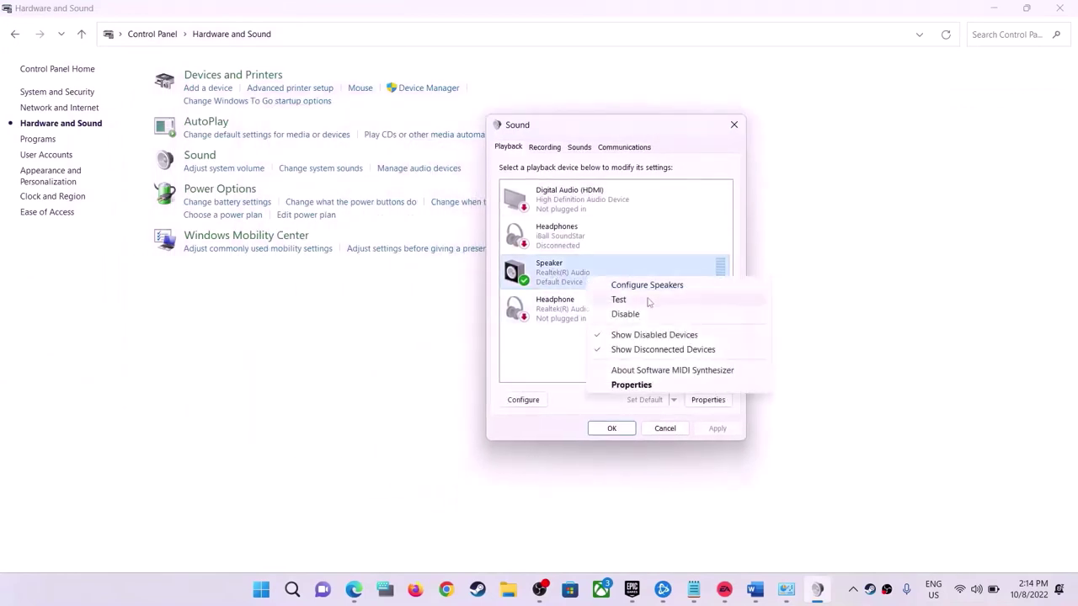
pyautogui.click(632, 385)
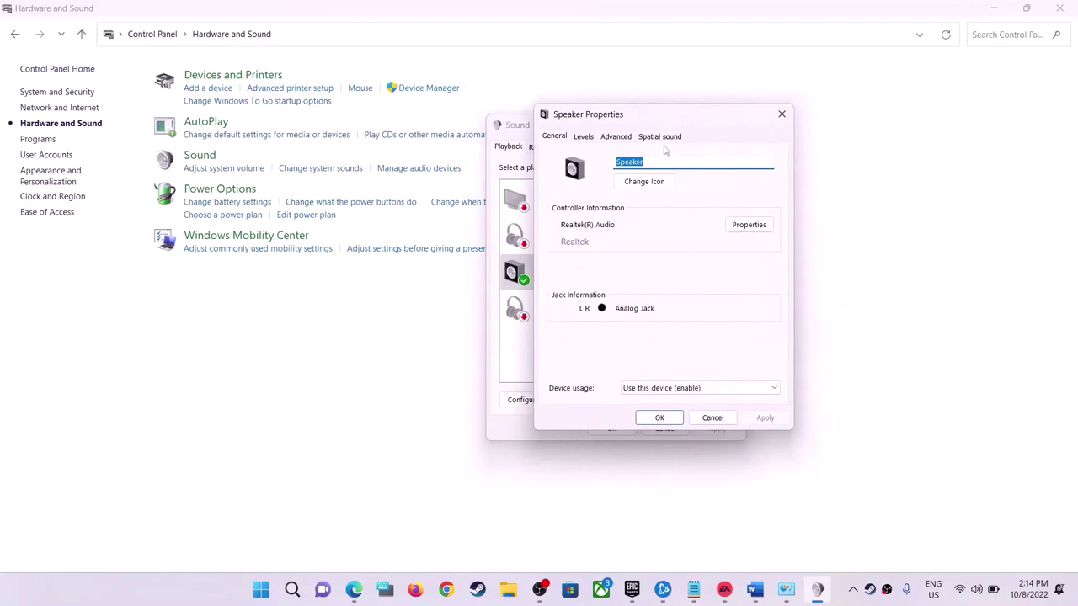
pyautogui.click(659, 136)
pyautogui.click(637, 205)
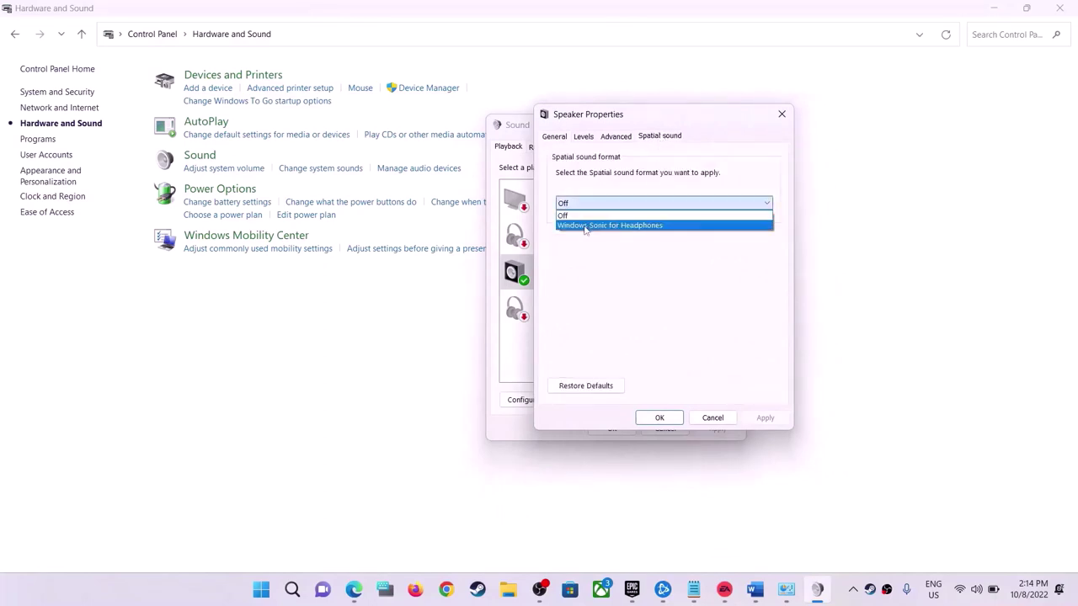
pyautogui.click(585, 226)
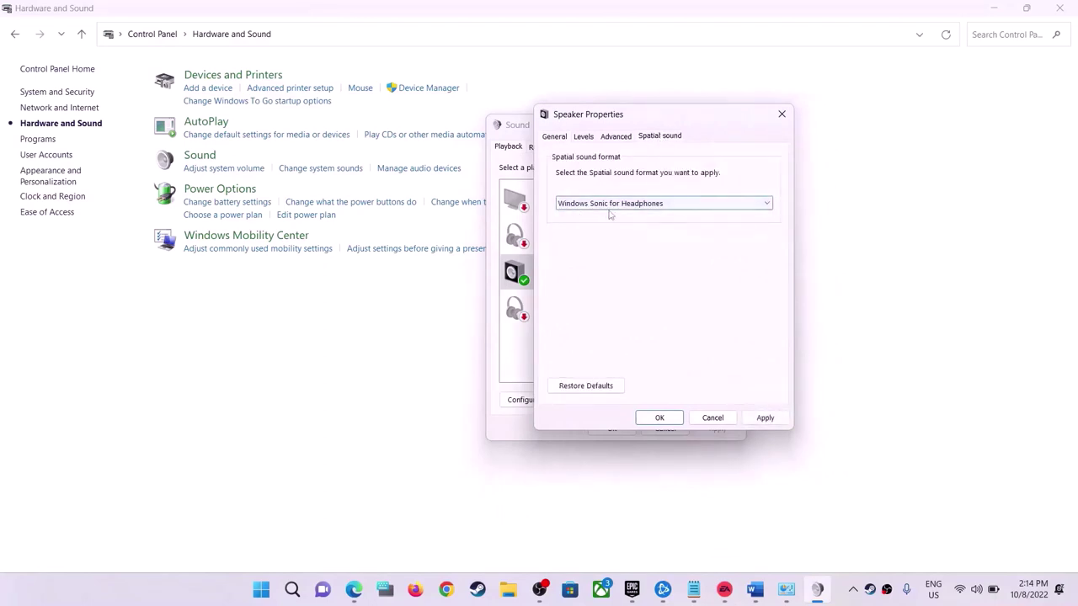
# - Set the Speaker's spatial sound format to Off, apply it, accept both dialogs, and close Control Panel
pyautogui.click(645, 205)
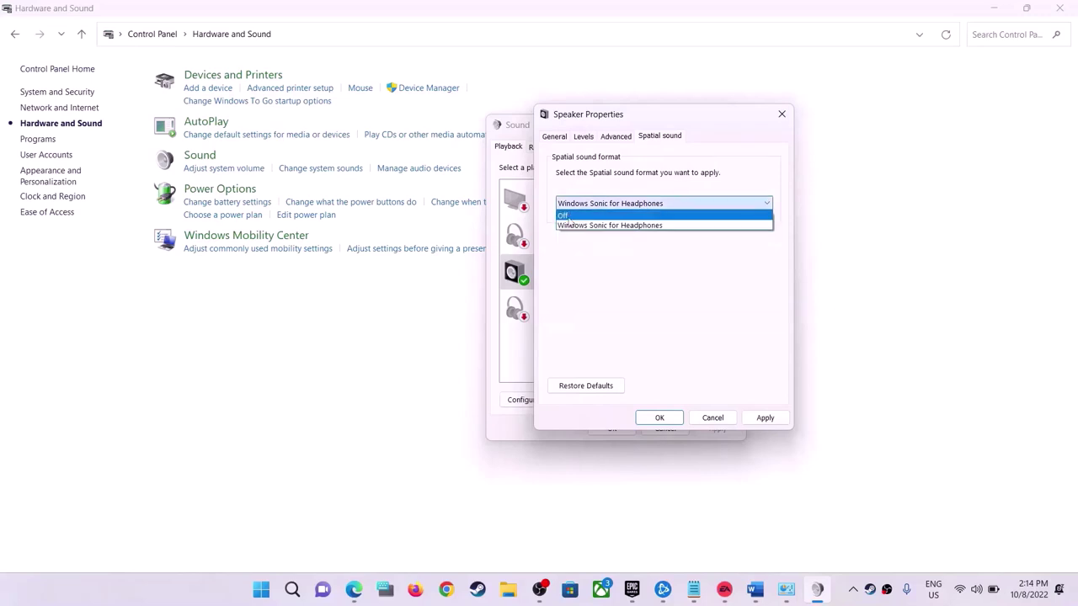
pyautogui.click(593, 214)
pyautogui.click(763, 418)
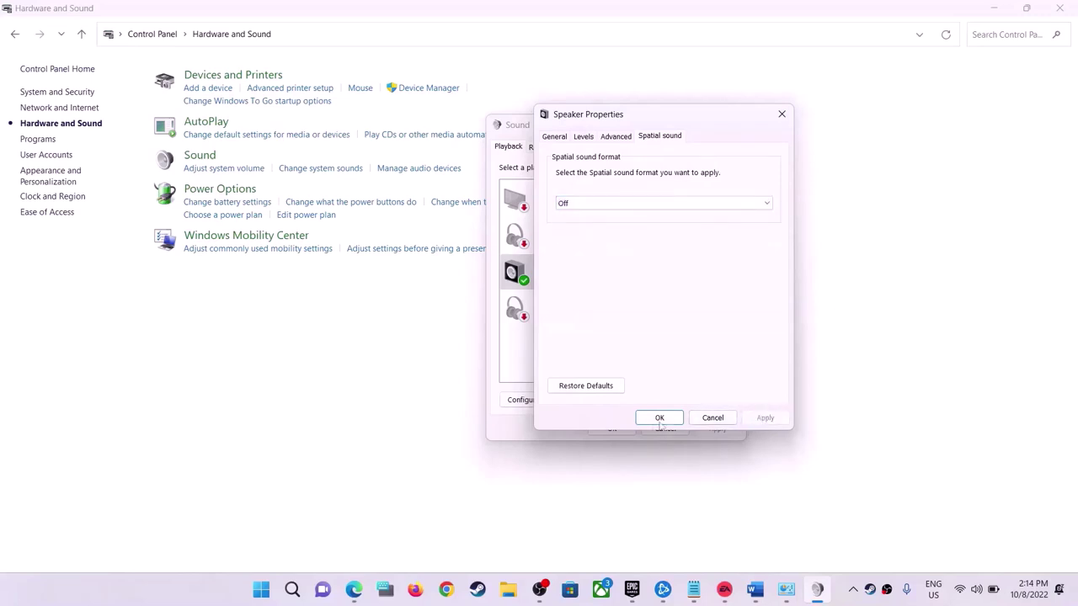
pyautogui.click(657, 418)
pyautogui.click(614, 428)
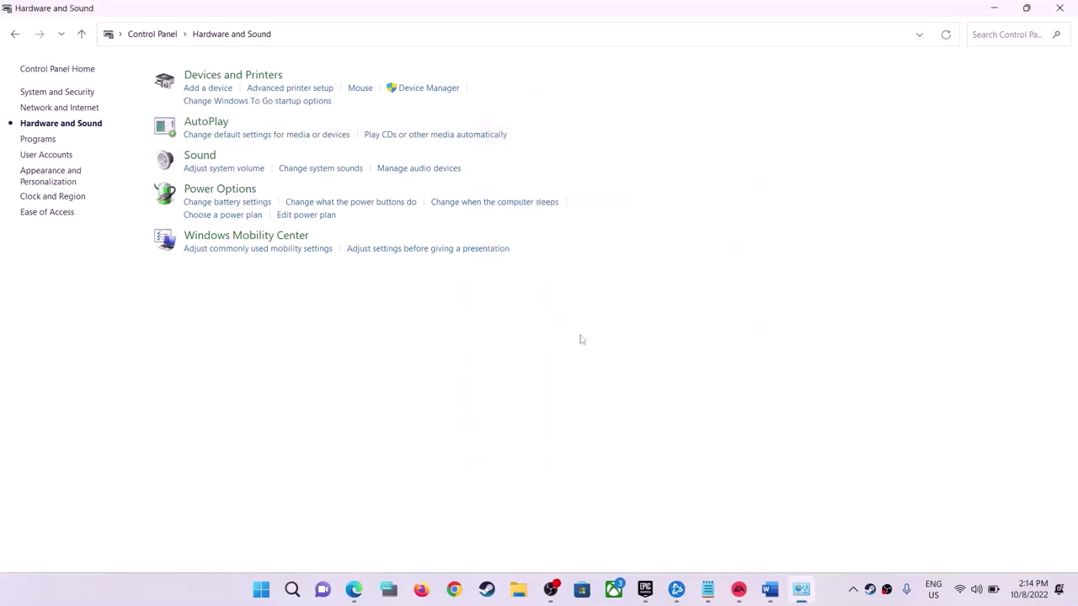
pyautogui.click(1059, 8)
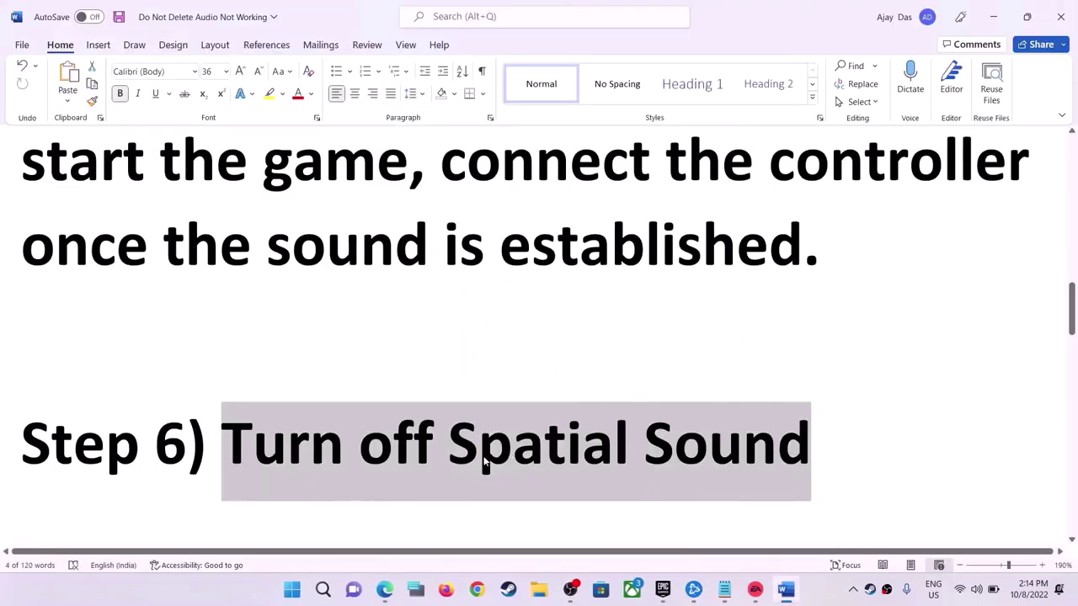
# - Highlight the Step 7 wording "Audio Device under both recording and playback in sound control" in the notes
pyautogui.scroll(-5, 475, 451)
pyautogui.scroll(-1, 462, 444)
pyautogui.scroll(1, 461, 444)
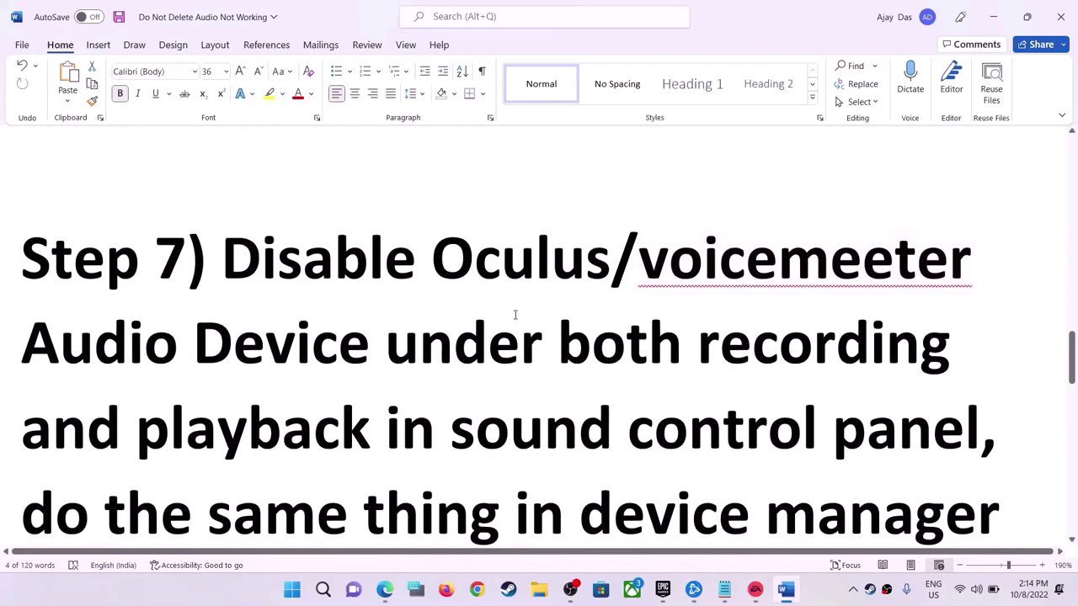
pyautogui.moveTo(127, 341); pyautogui.dragTo(374, 345)
pyautogui.moveTo(260, 399); pyautogui.dragTo(738, 433)
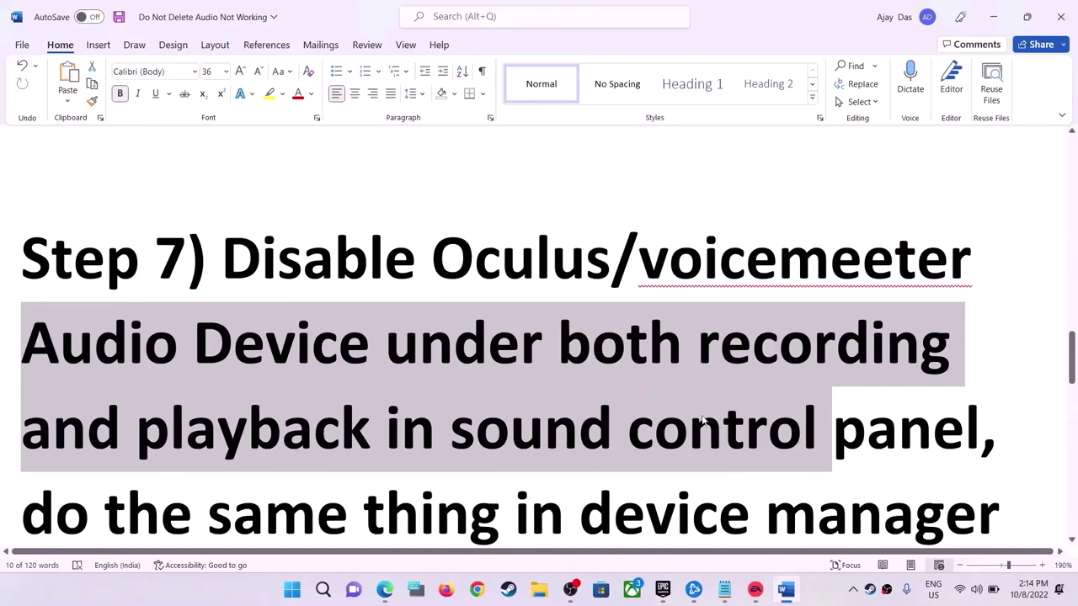
# - Reopen Control Panel, bring up the Sound dialog under Hardware and Sound, and move it clear of the Hardware and Sound links
pyautogui.click(292, 590)
pyautogui.write('control')
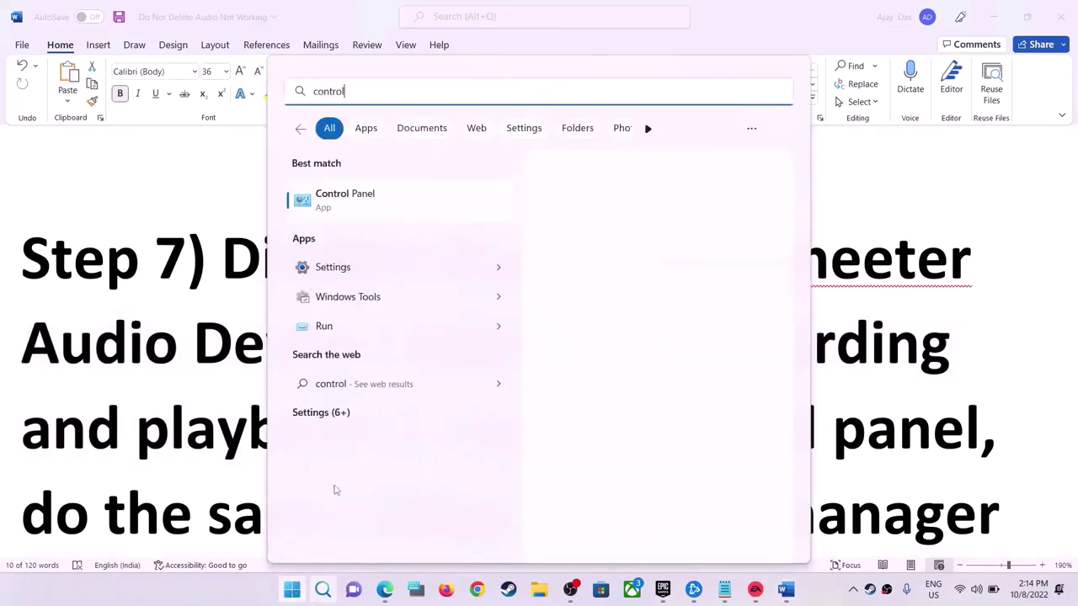
pyautogui.click(360, 209)
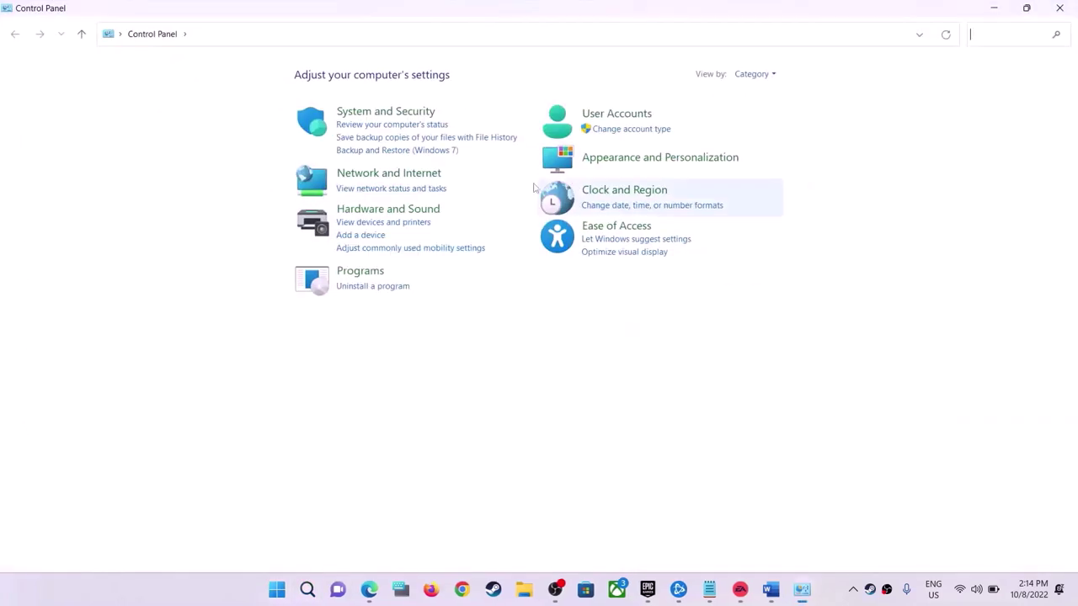
pyautogui.click(392, 216)
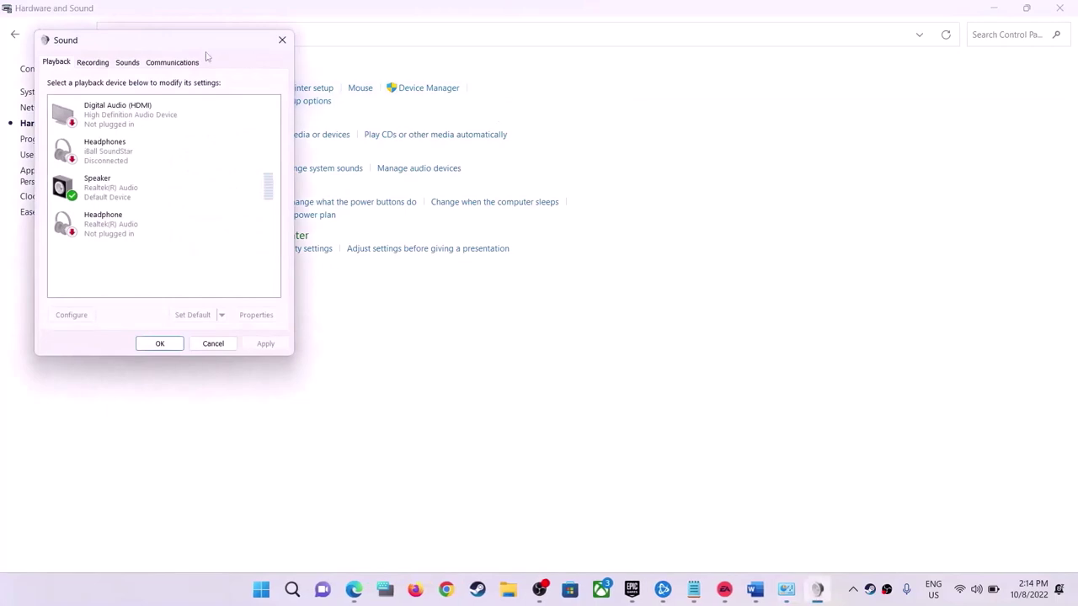
pyautogui.moveTo(191, 51); pyautogui.dragTo(696, 92)
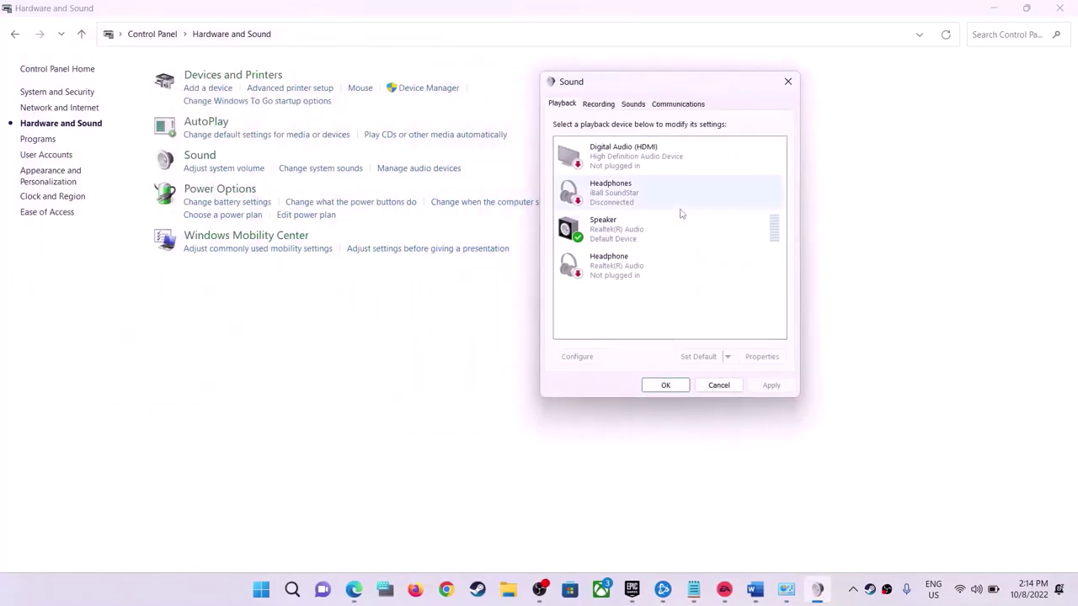
# - Examine the Realtek Headphone and iBall SoundStar Headphones playback devices, check the latter's Disable option, and close the Sound dialog
pyautogui.click(621, 275)
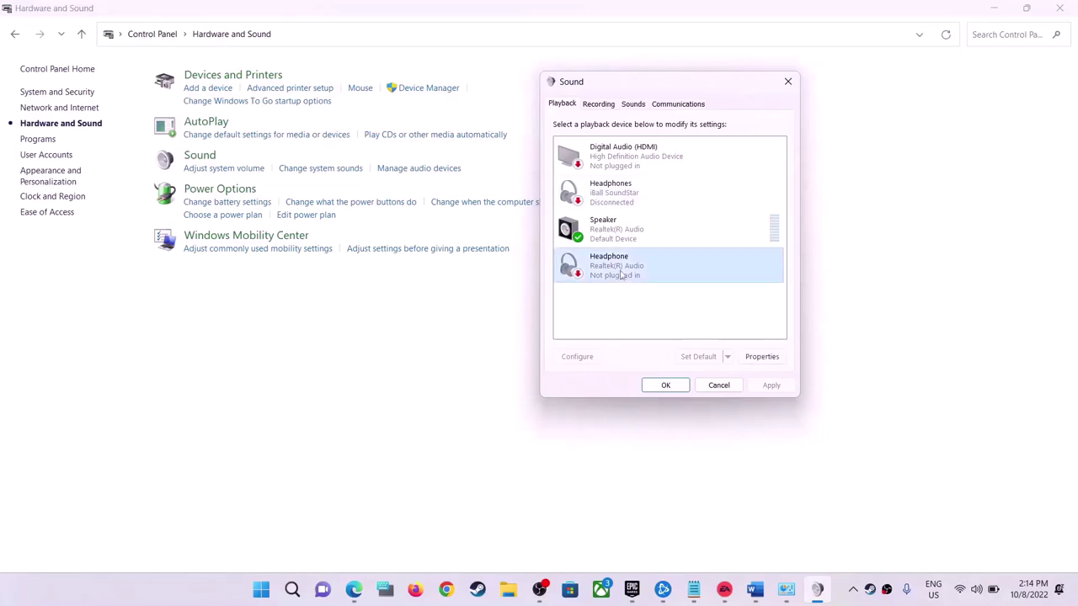
pyautogui.click(624, 193)
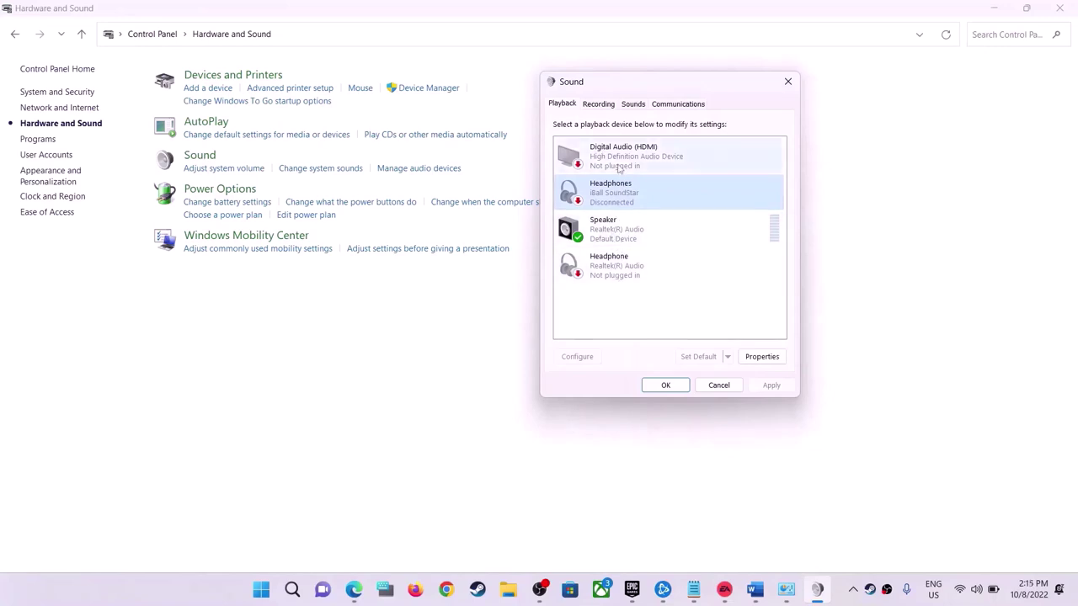
pyautogui.click(621, 265)
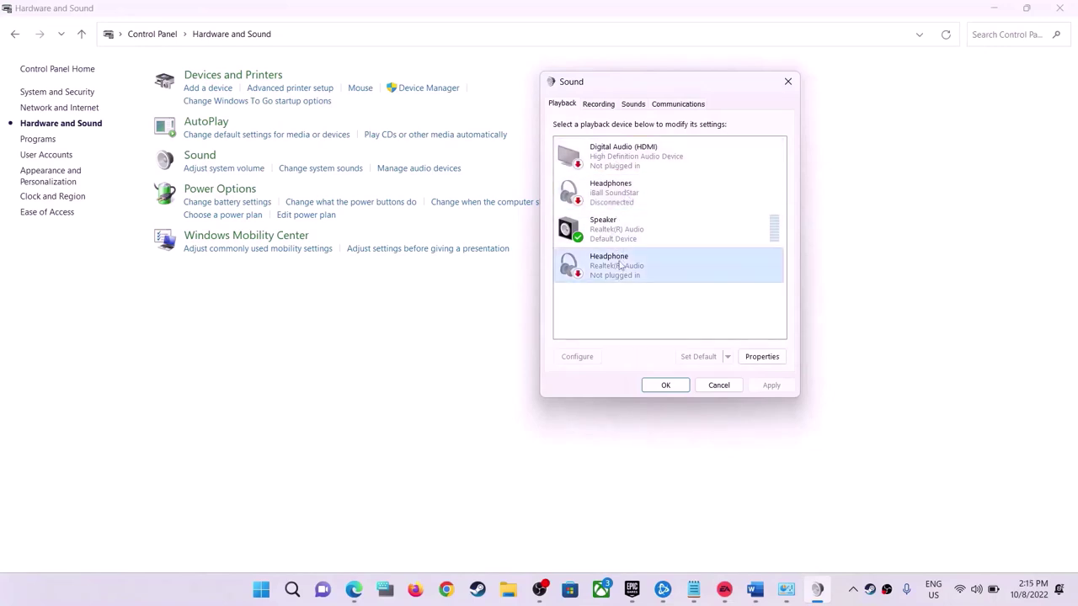
pyautogui.click(622, 197)
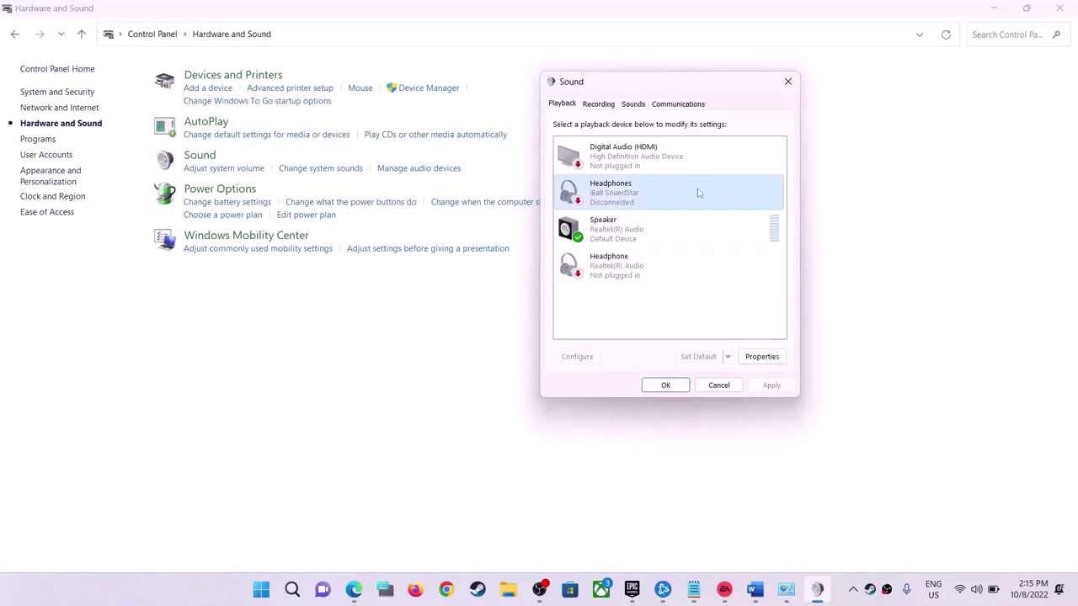
pyautogui.rightClick(643, 208)
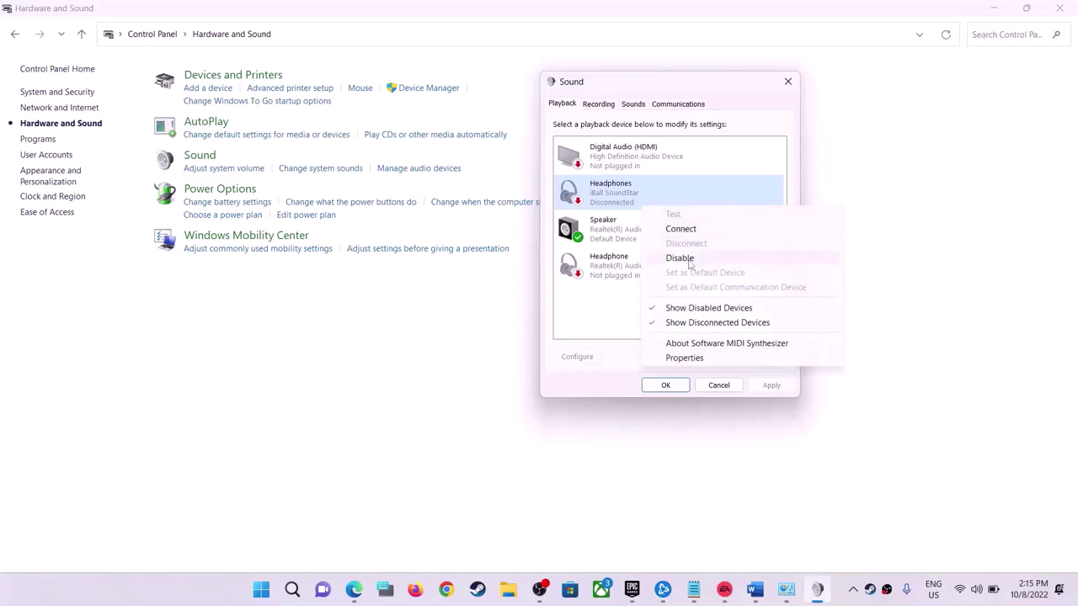
pyautogui.click(632, 278)
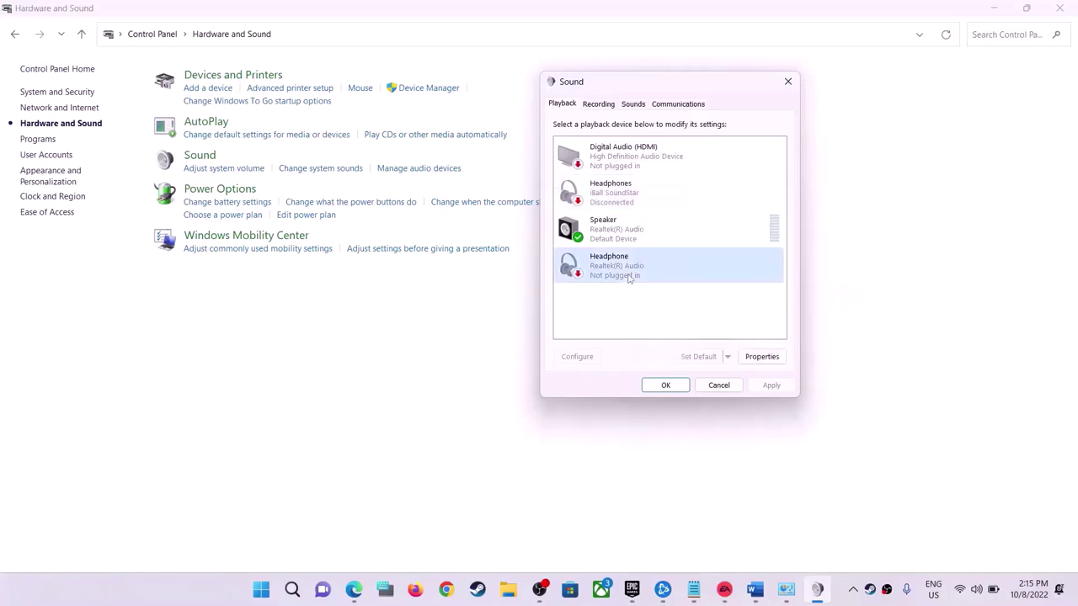
pyautogui.click(787, 82)
# - Reopen the Sound dialog, check the Disable option of the iBall SoundStar Headset recording device, and close the dialog and Control Panel
pyautogui.click(199, 157)
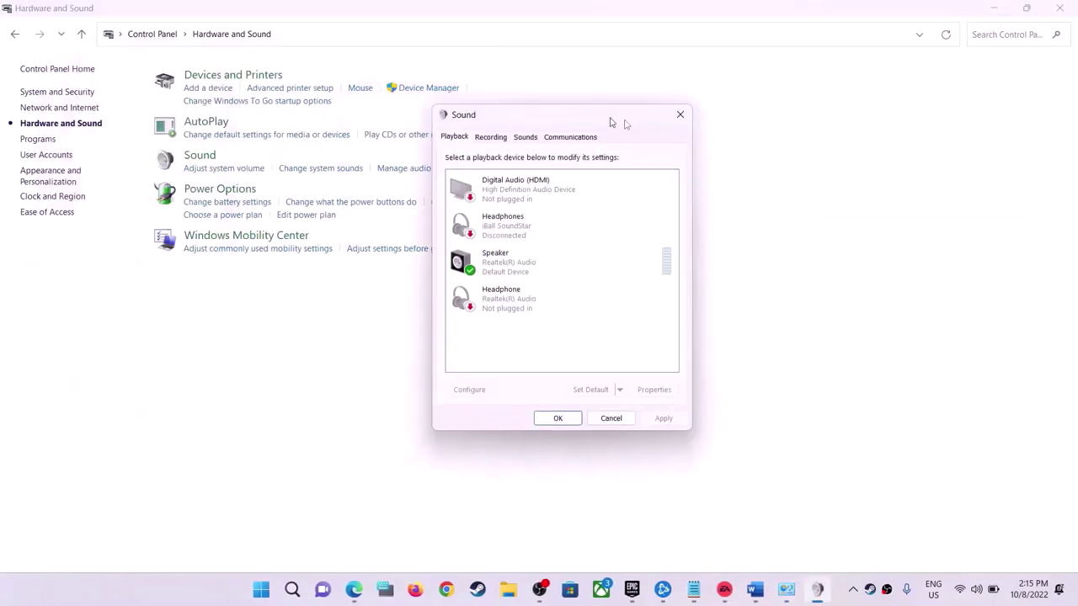
pyautogui.click(569, 147)
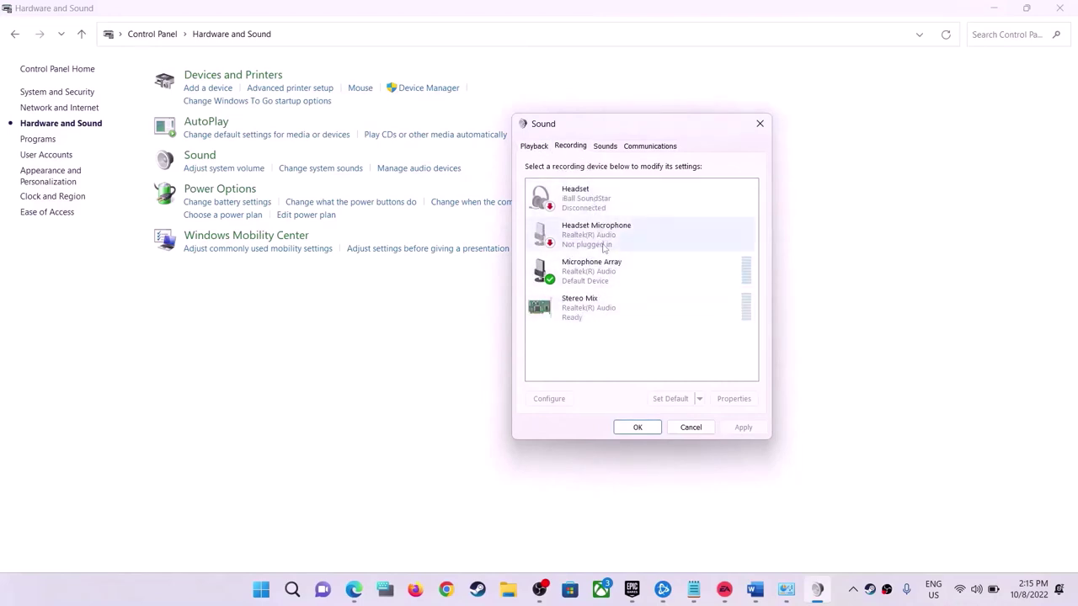
pyautogui.rightClick(599, 202)
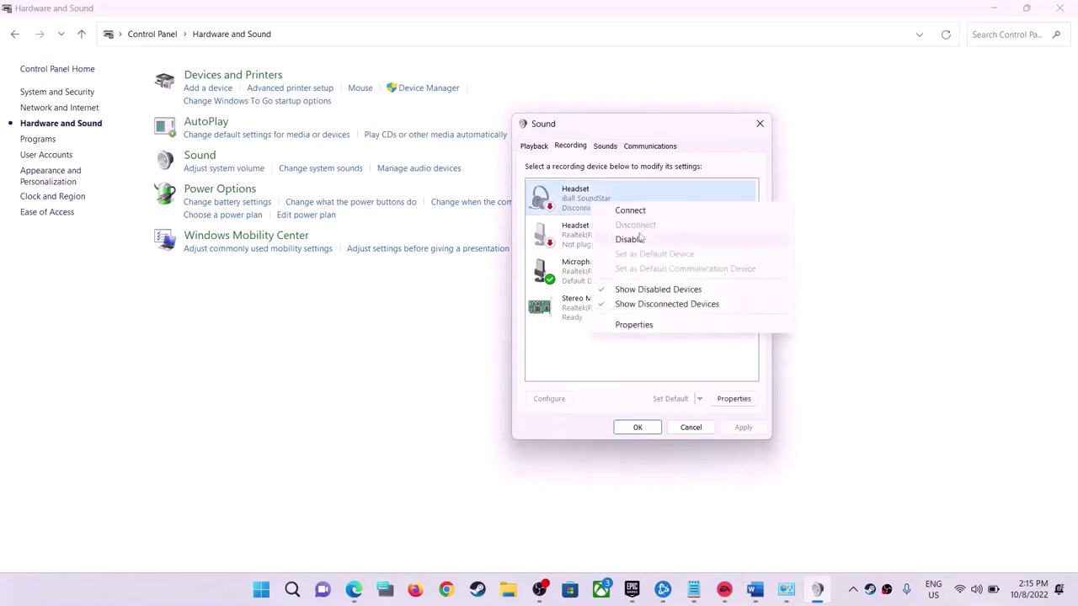
pyautogui.click(538, 146)
pyautogui.click(759, 123)
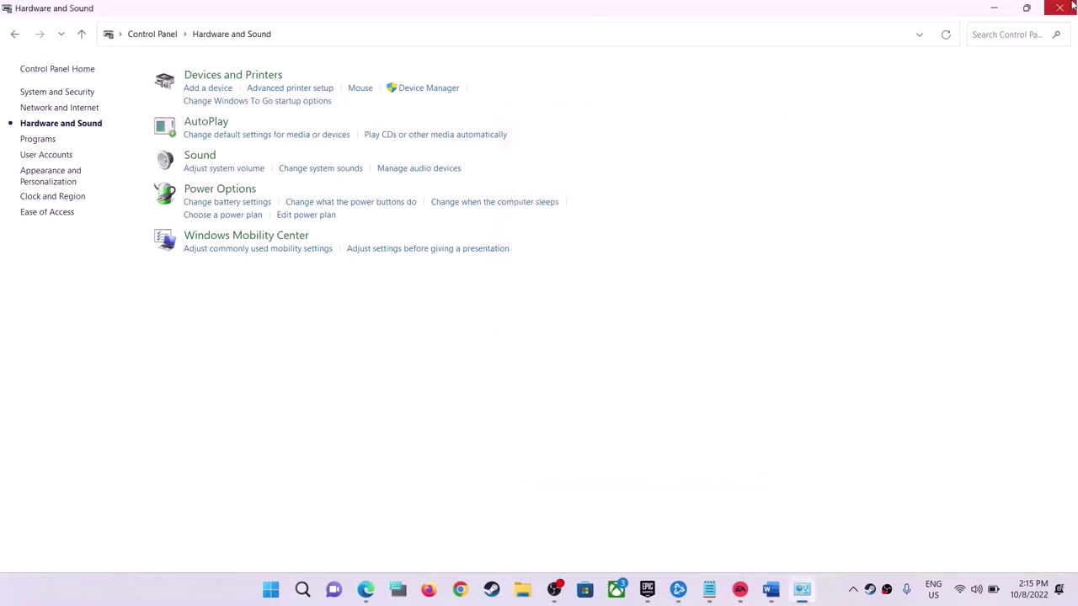
pyautogui.click(1073, 6)
# - Highlight "the same thing in device manager" in Step 7 of the notes
pyautogui.scroll(-1, 482, 434)
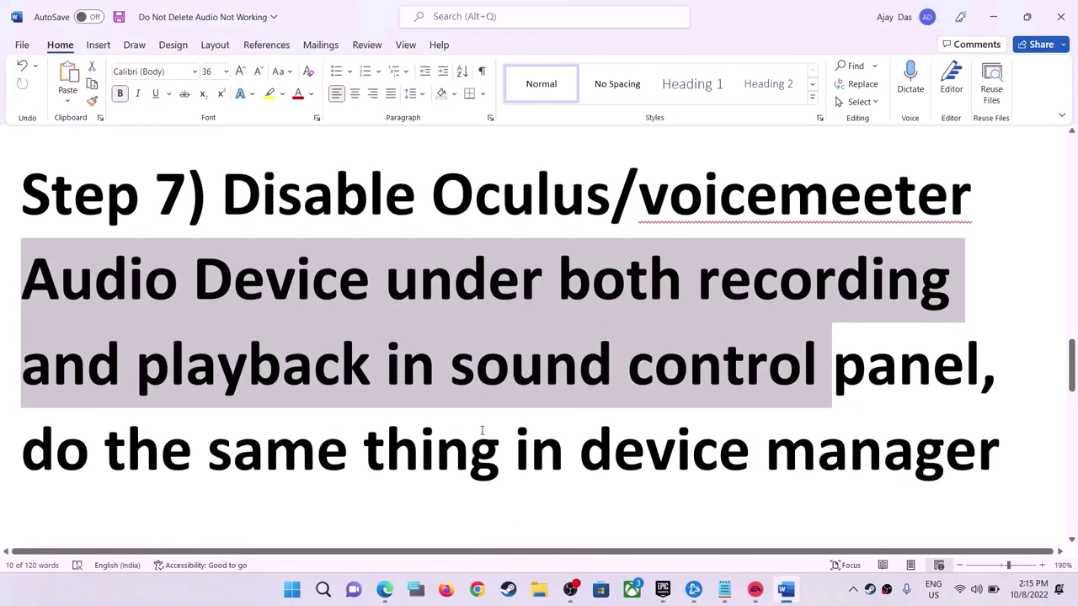
pyautogui.click(821, 434)
pyautogui.scroll(-1, 301, 447)
pyautogui.moveTo(126, 387); pyautogui.dragTo(1001, 391)
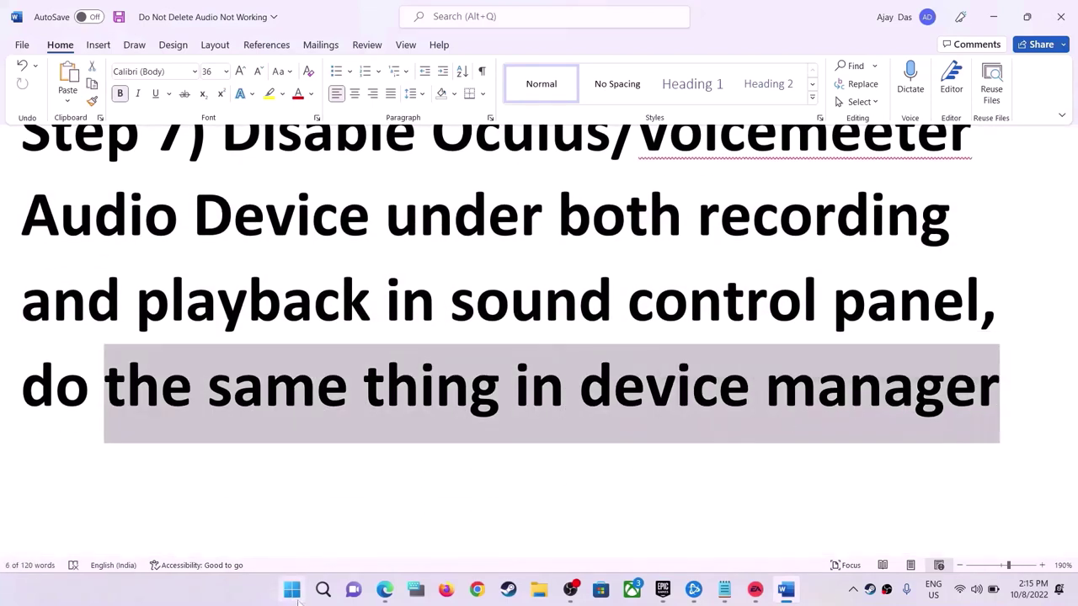
# - Open Device Manager, move its window toward the middle of the screen, and expand Sound, video and game controllers
pyautogui.rightClick(298, 594)
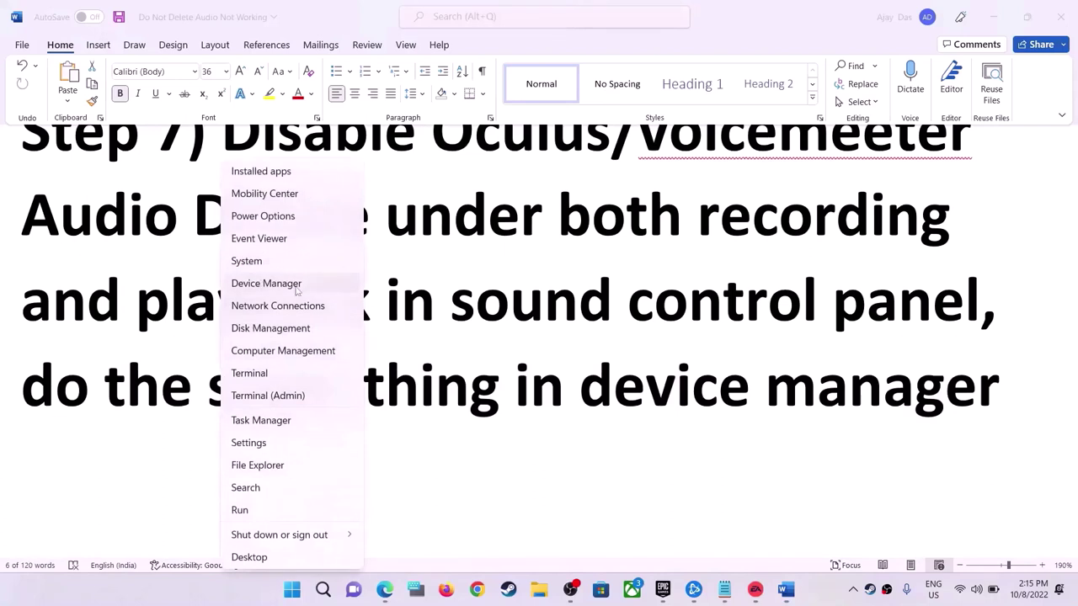
pyautogui.click(272, 287)
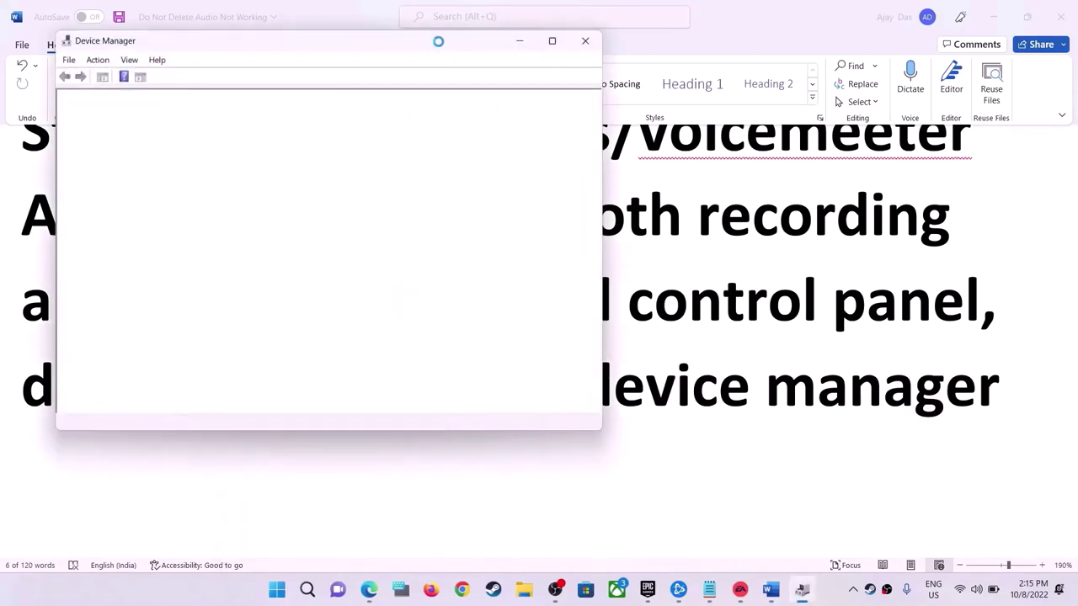
pyautogui.moveTo(438, 41); pyautogui.dragTo(735, 75)
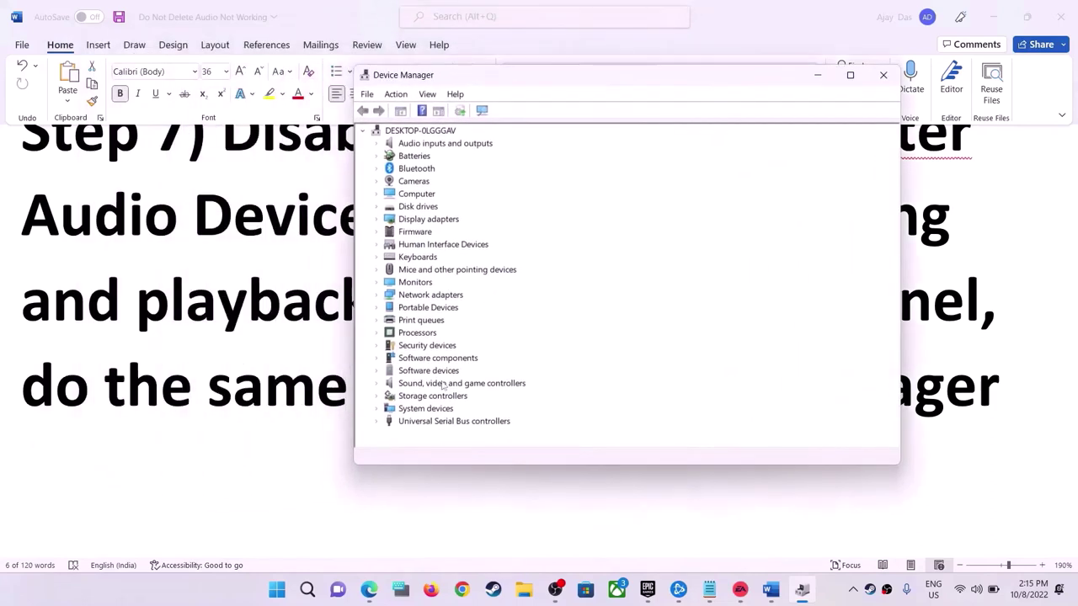
pyautogui.click(377, 383)
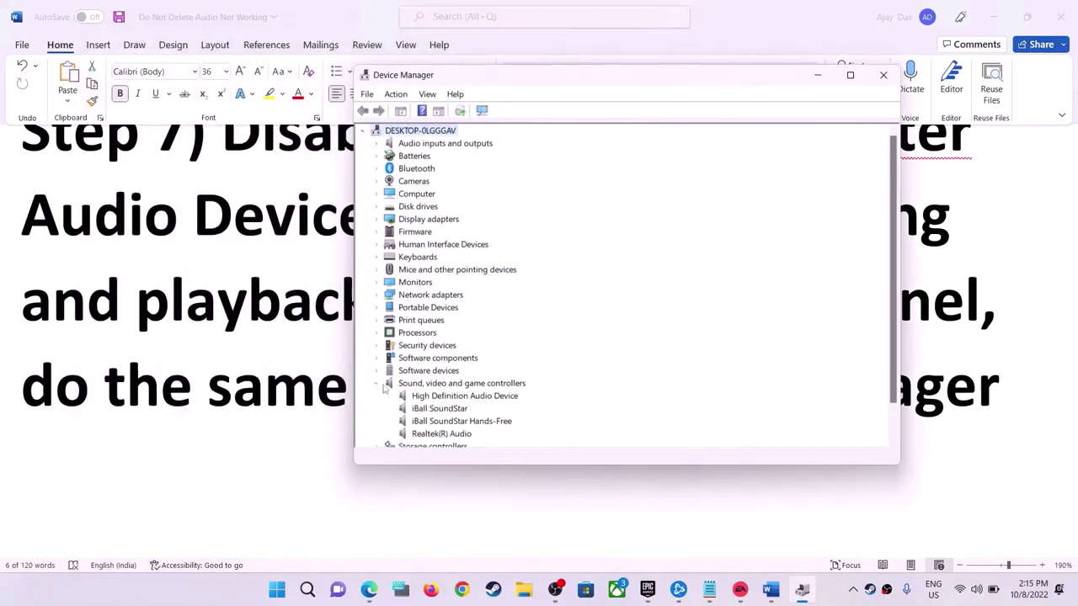
pyautogui.scroll(-1, 496, 400)
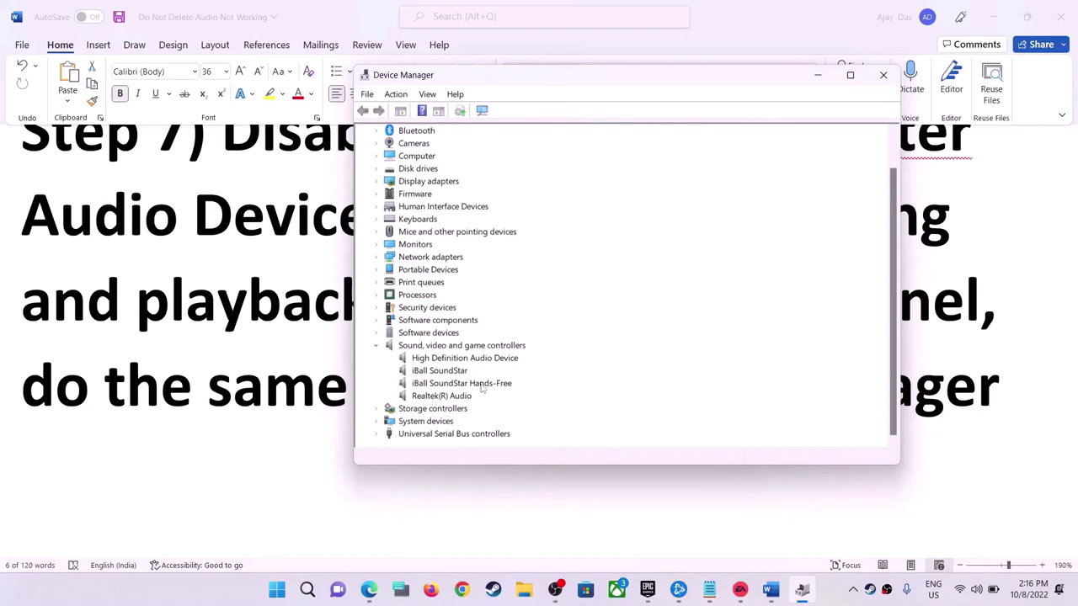
# - Check the Disable device option for iBall SoundStar, look over the Hands-Free and Realtek(R) Audio entries, and close Device Manager
pyautogui.rightClick(443, 373)
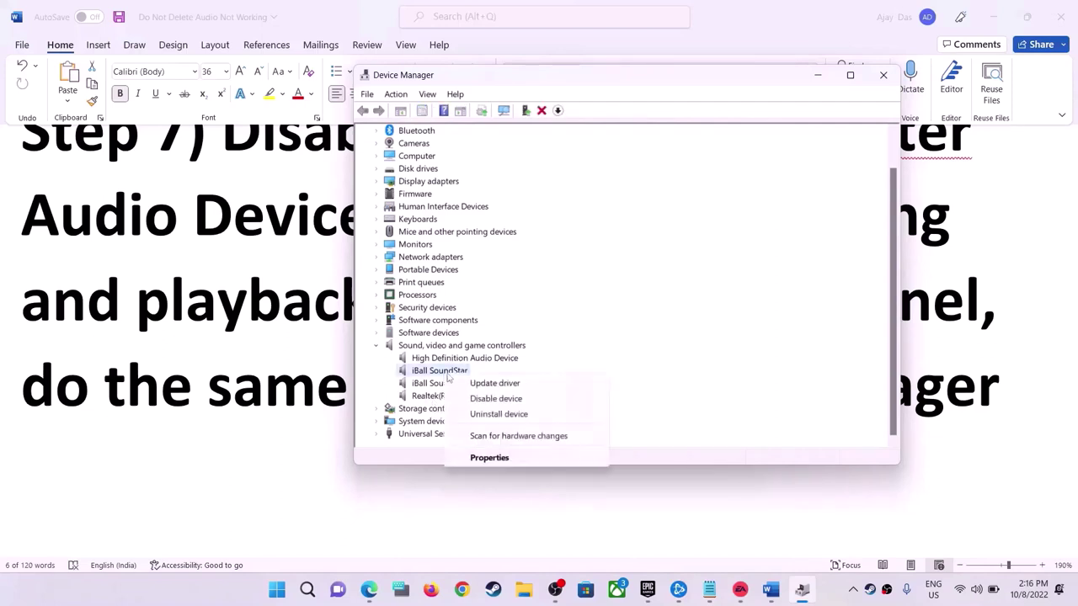
pyautogui.click(425, 382)
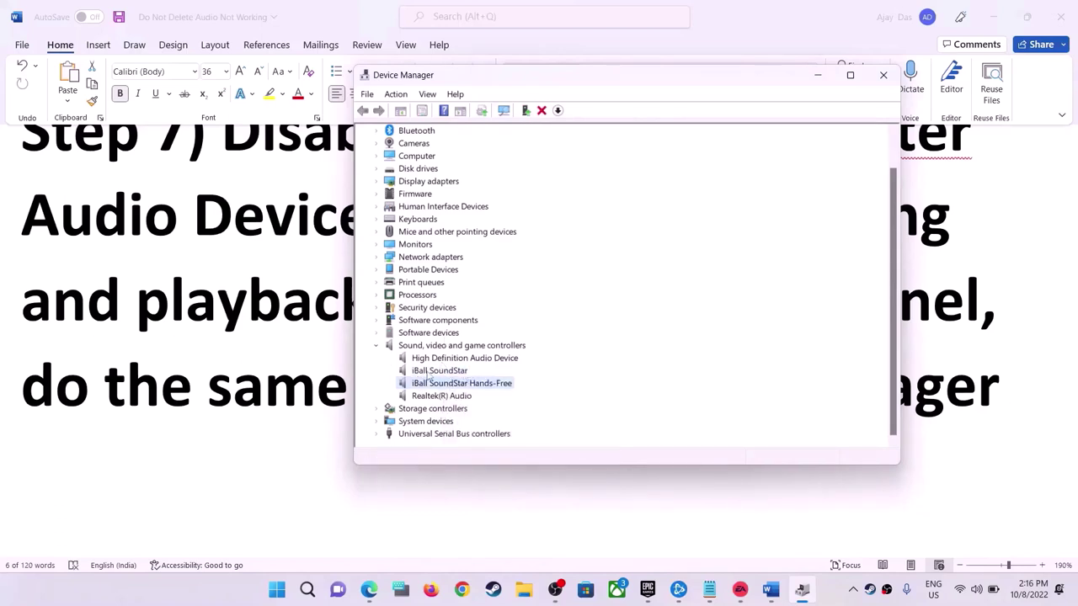
pyautogui.rightClick(455, 373)
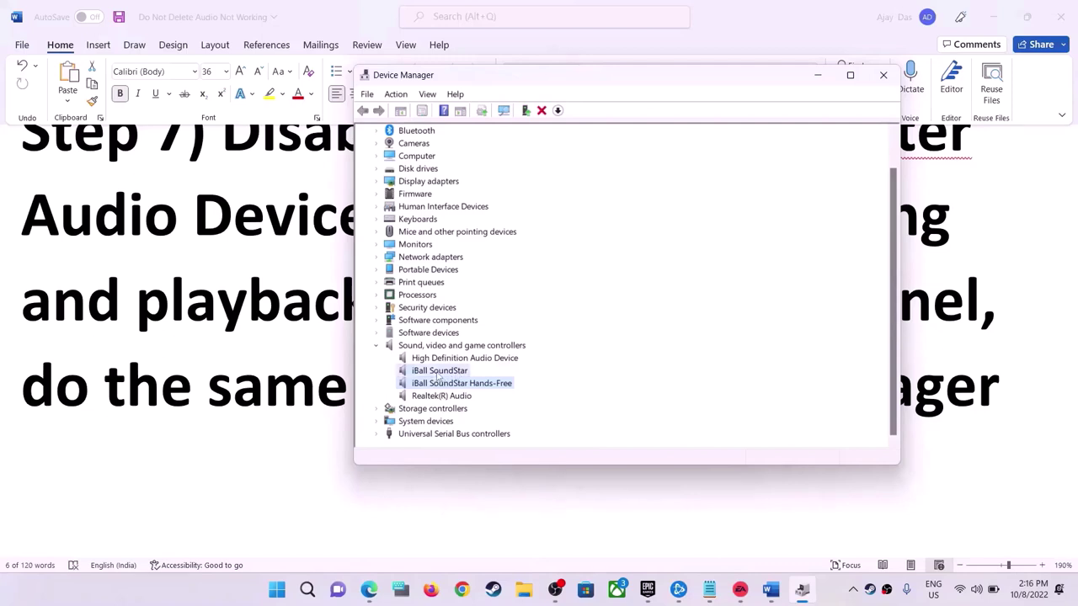
pyautogui.click(522, 347)
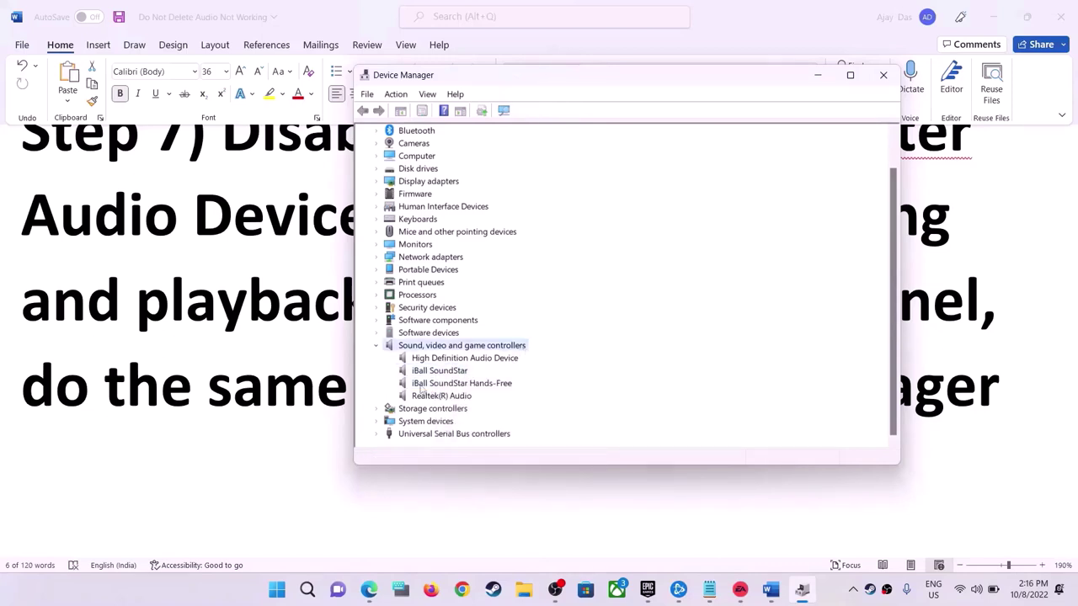
pyautogui.click(441, 396)
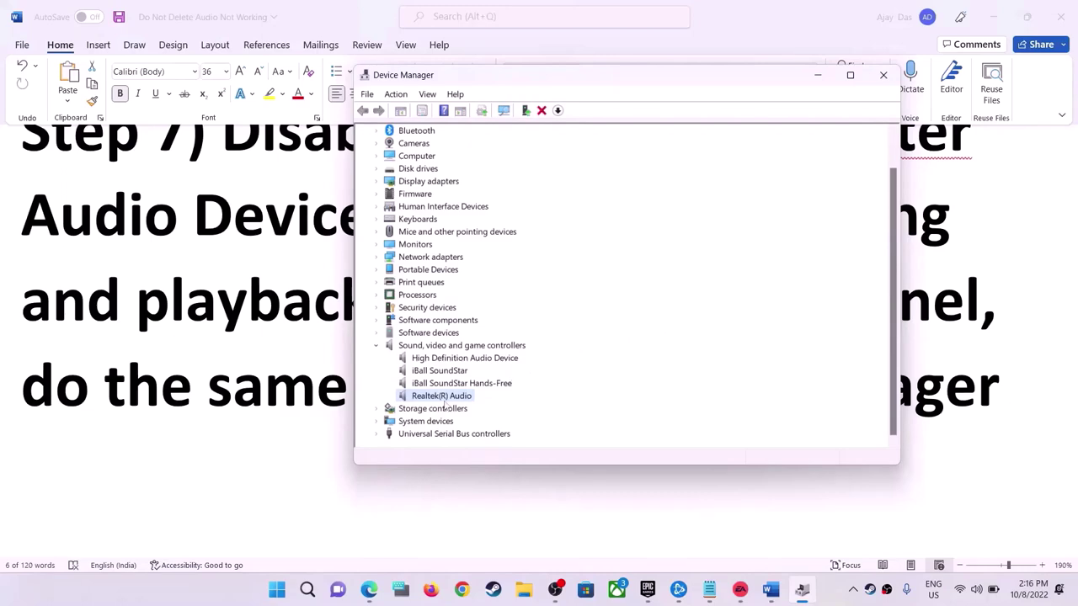
pyautogui.click(883, 75)
# - Highlight "Oculus/voicemeeter" and the phrase "sound control panel," in Step 7 of the notes
pyautogui.scroll(3, 547, 446)
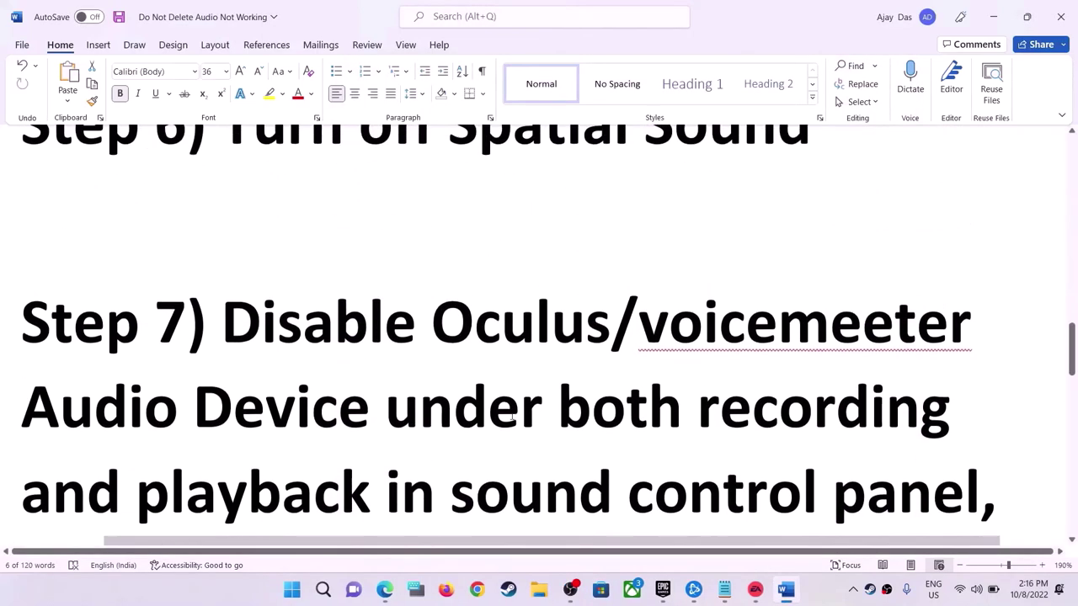
pyautogui.scroll(-2, 546, 445)
pyautogui.moveTo(433, 197); pyautogui.dragTo(948, 198)
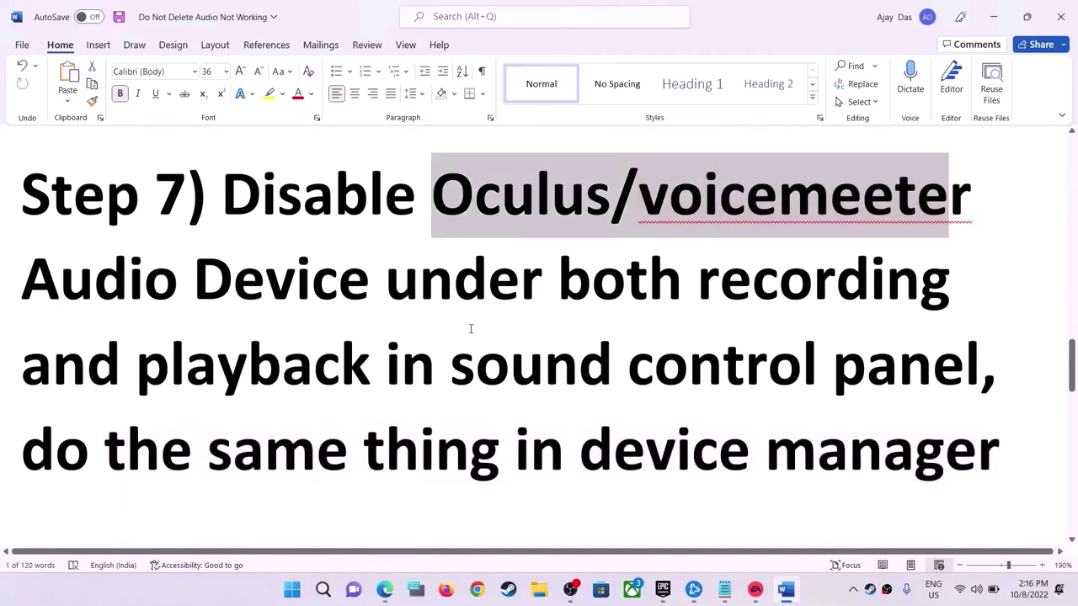
pyautogui.moveTo(1011, 364); pyautogui.dragTo(568, 334)
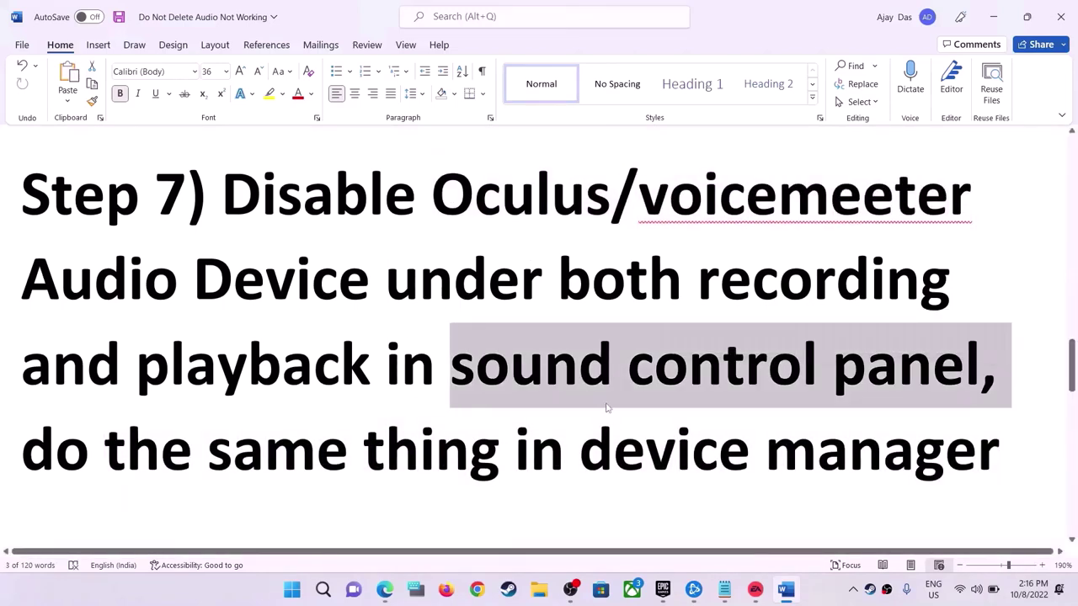